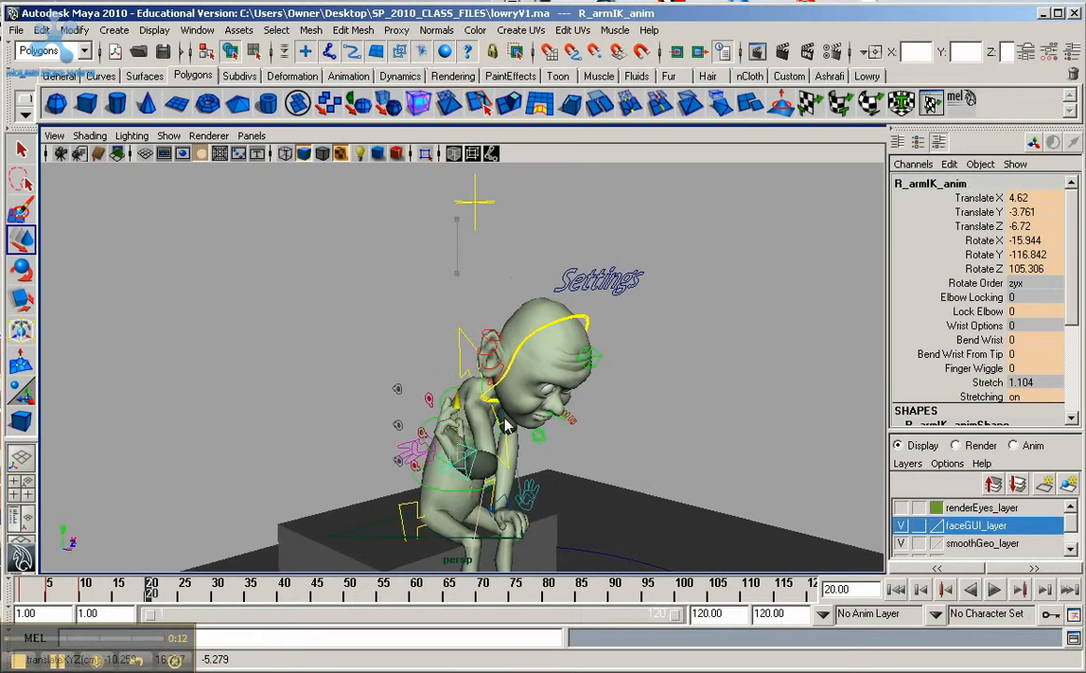
# Step: Rotate the right hand's IK control at frame 20 to about X 128.8, Y -108.1, Z 150.0
pyautogui.press('e')
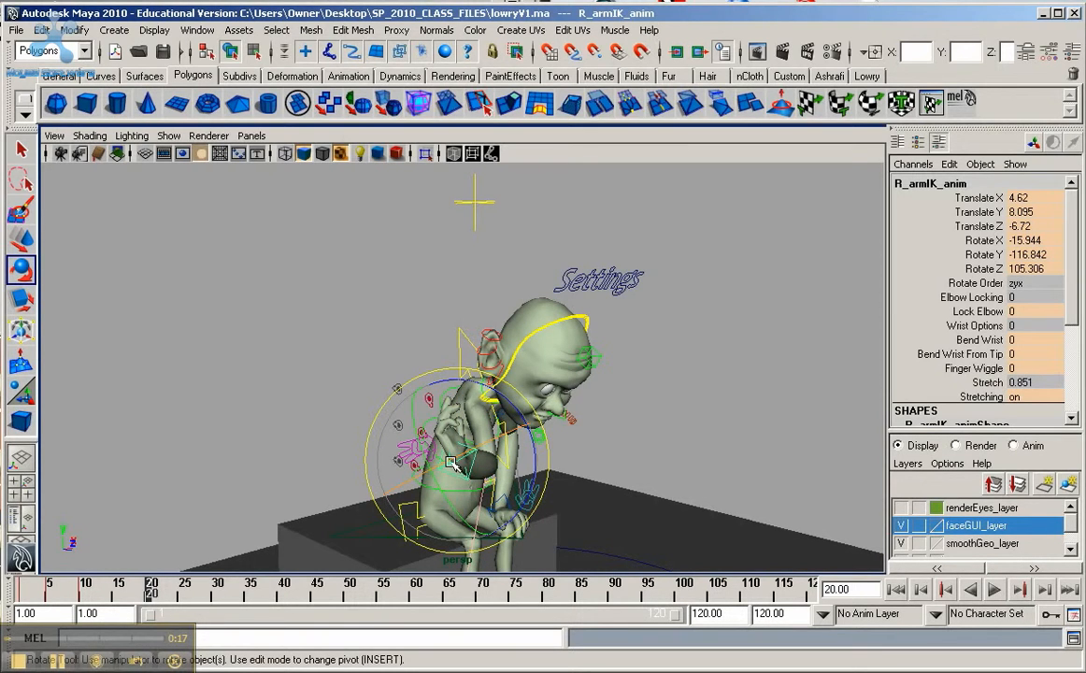
pyautogui.moveTo(451, 463); pyautogui.dragTo(396, 480)
pyautogui.moveTo(477, 400); pyautogui.dragTo(541, 528)
pyautogui.keyDown('alt'); pyautogui.moveTo(660, 374); pyautogui.dragTo(748, 379); pyautogui.keyUp('alt')
# Step: Place the right hand on the knee at about X 13.4, Y 16.4, Z 1.5, rotate it to about Z 128.9, and key it at frame 20
pyautogui.press('w')
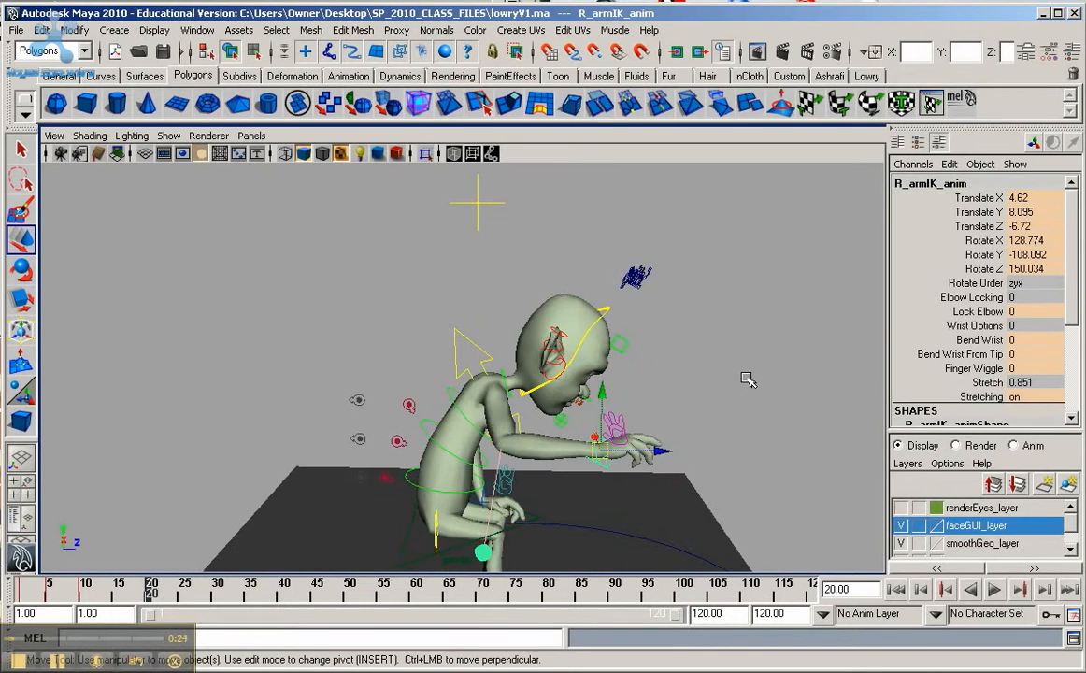
pyautogui.moveTo(667, 452); pyautogui.dragTo(449, 408)
pyautogui.moveTo(344, 417); pyautogui.dragTo(456, 496)
pyautogui.keyDown('alt'); pyautogui.moveTo(344, 471); pyautogui.dragTo(466, 564); pyautogui.keyUp('alt')
pyautogui.press('e')
pyautogui.press('w')
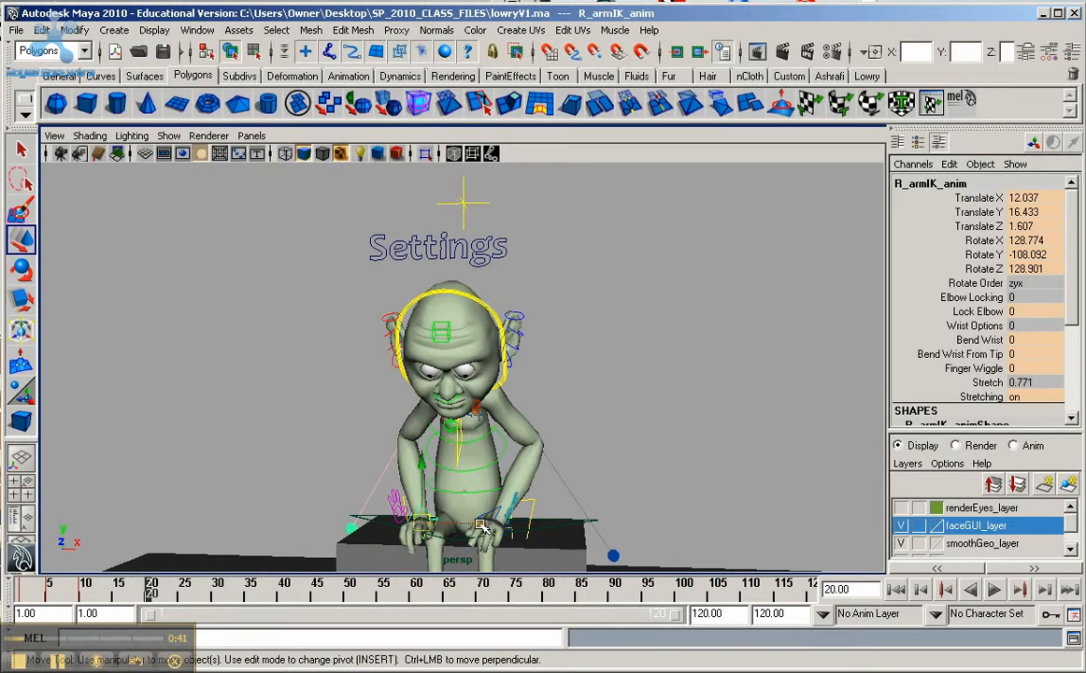
pyautogui.moveTo(440, 478); pyautogui.dragTo(498, 528)
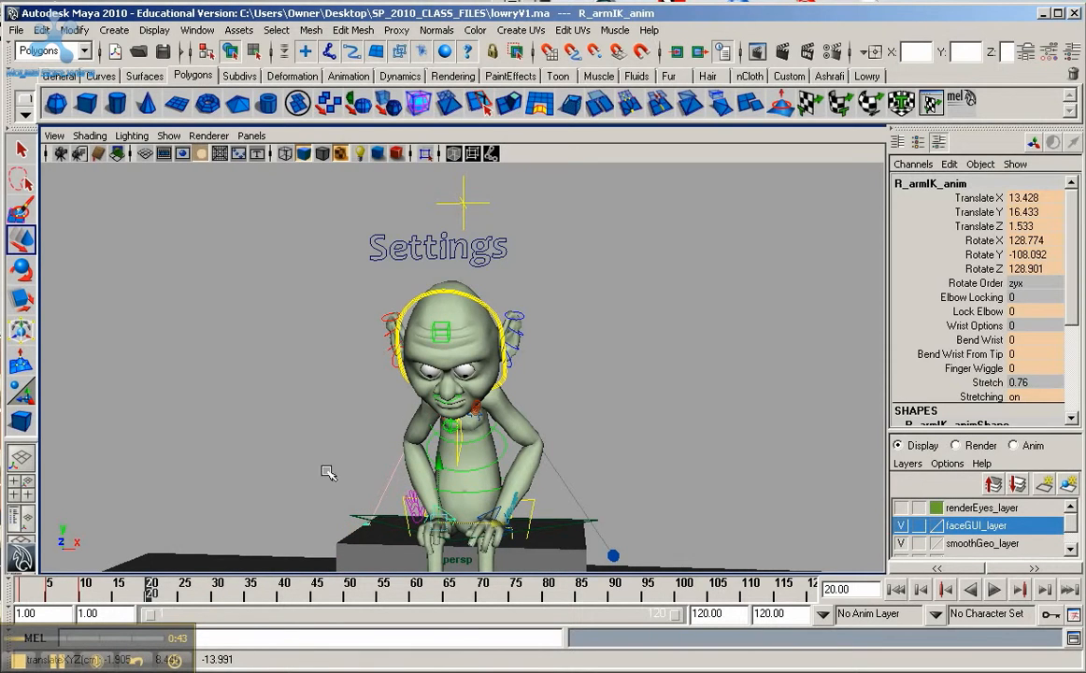
pyautogui.keyDown('alt'); pyautogui.moveTo(300, 430); pyautogui.dragTo(329, 464); pyautogui.keyUp('alt')
pyautogui.press('s')
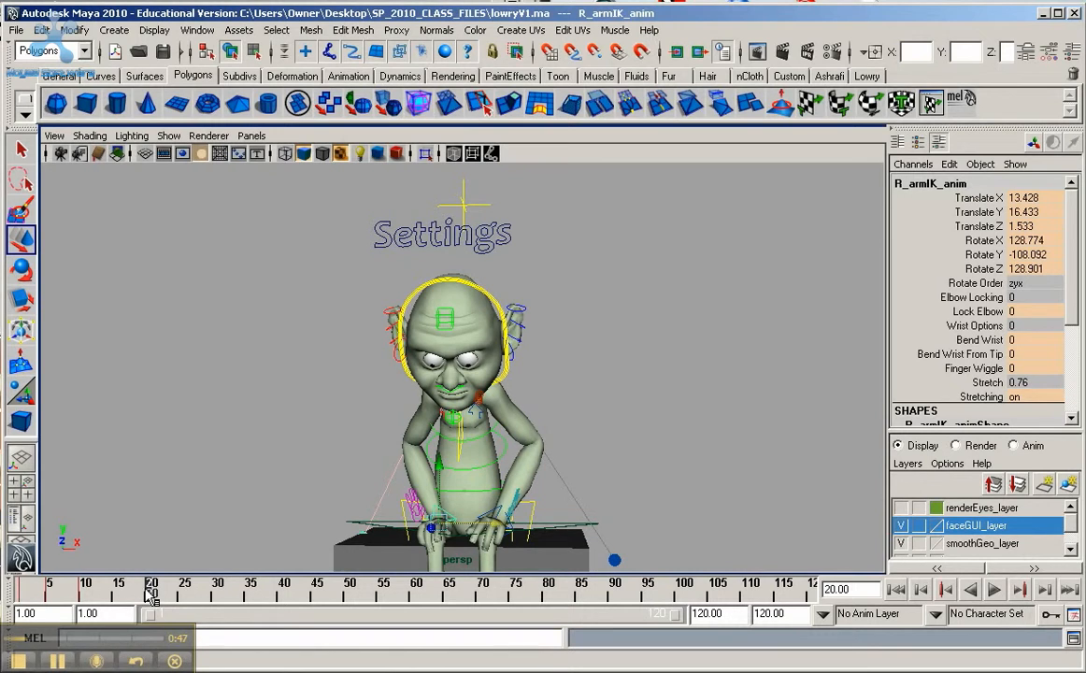
# Step: At frame 15, move the right hand forward to about X 8.06, Z -7.8, rotate it to Z 96.7, and key it
pyautogui.hotkey('alt', 'v')
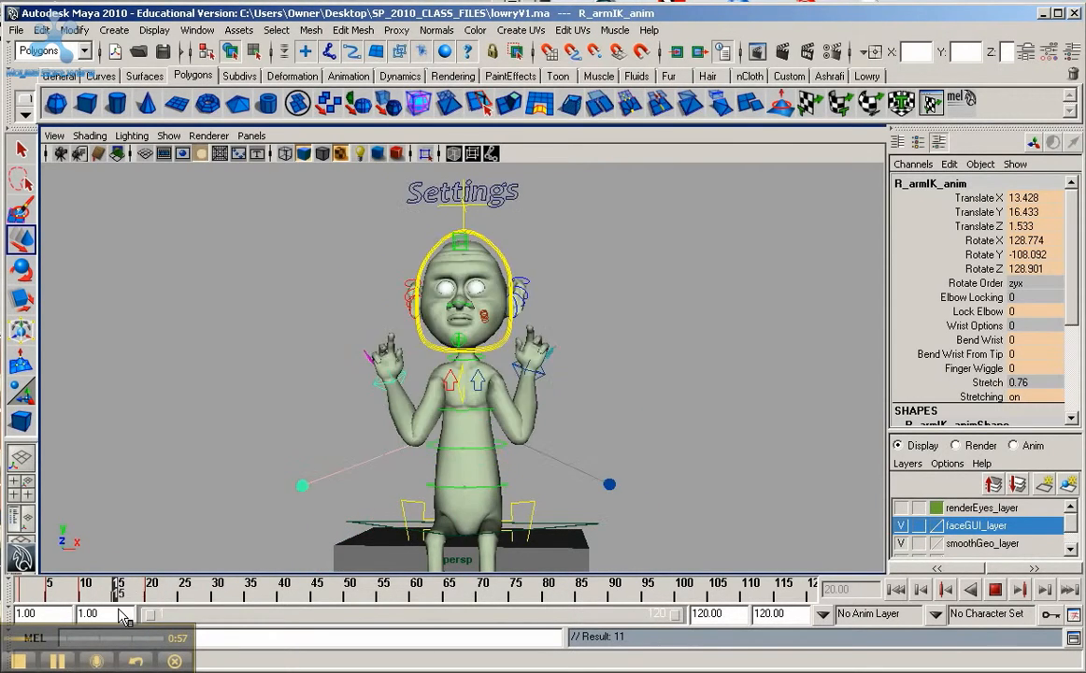
pyautogui.press('Escape')
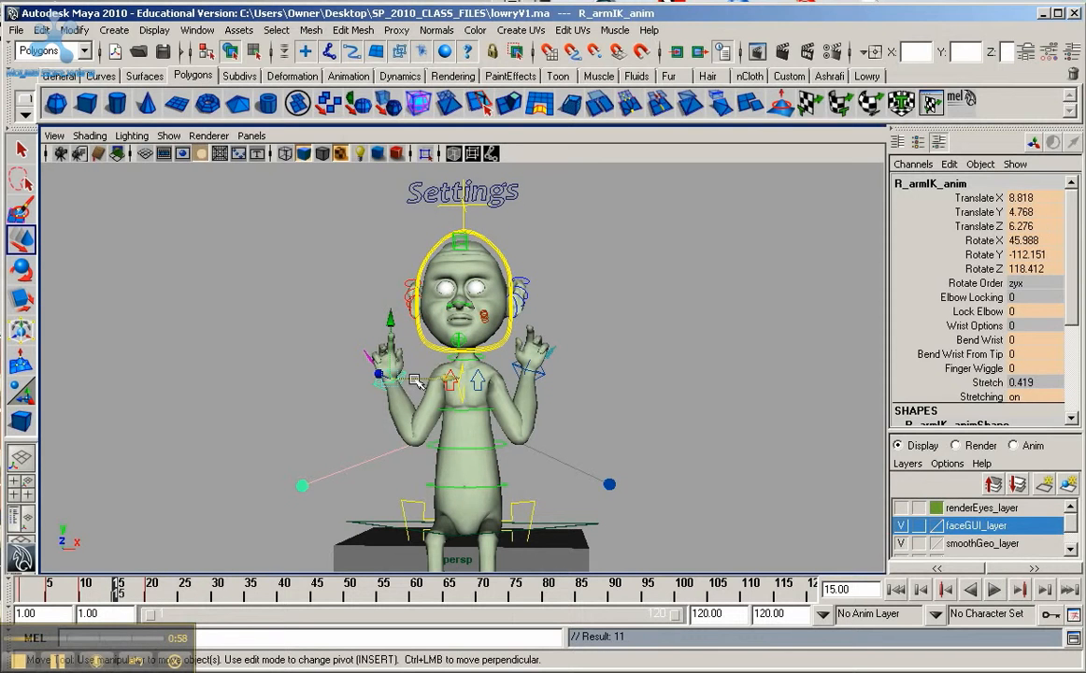
pyautogui.keyDown('alt'); pyautogui.moveTo(459, 413); pyautogui.dragTo(508, 429); pyautogui.keyUp('alt')
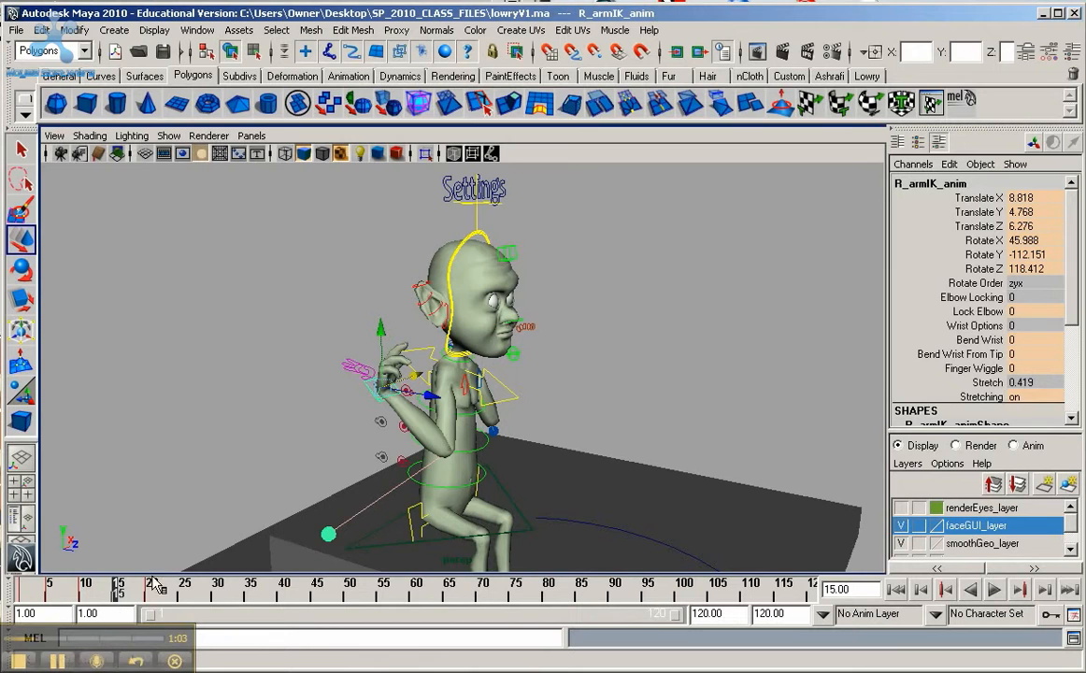
pyautogui.moveTo(429, 400); pyautogui.dragTo(599, 457)
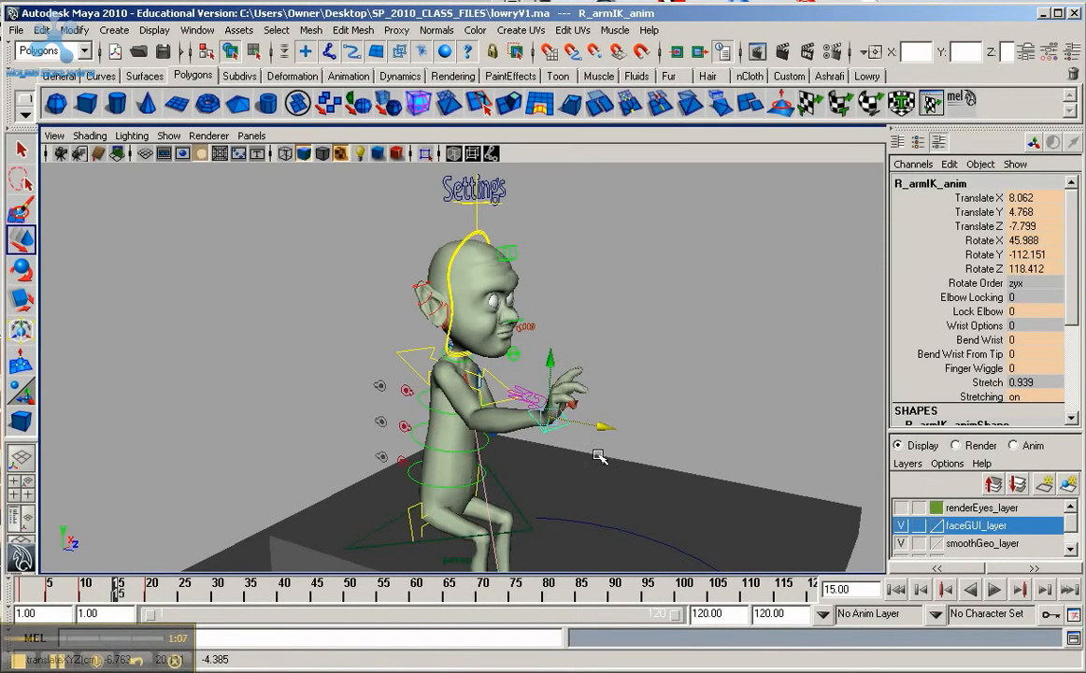
pyautogui.press('e')
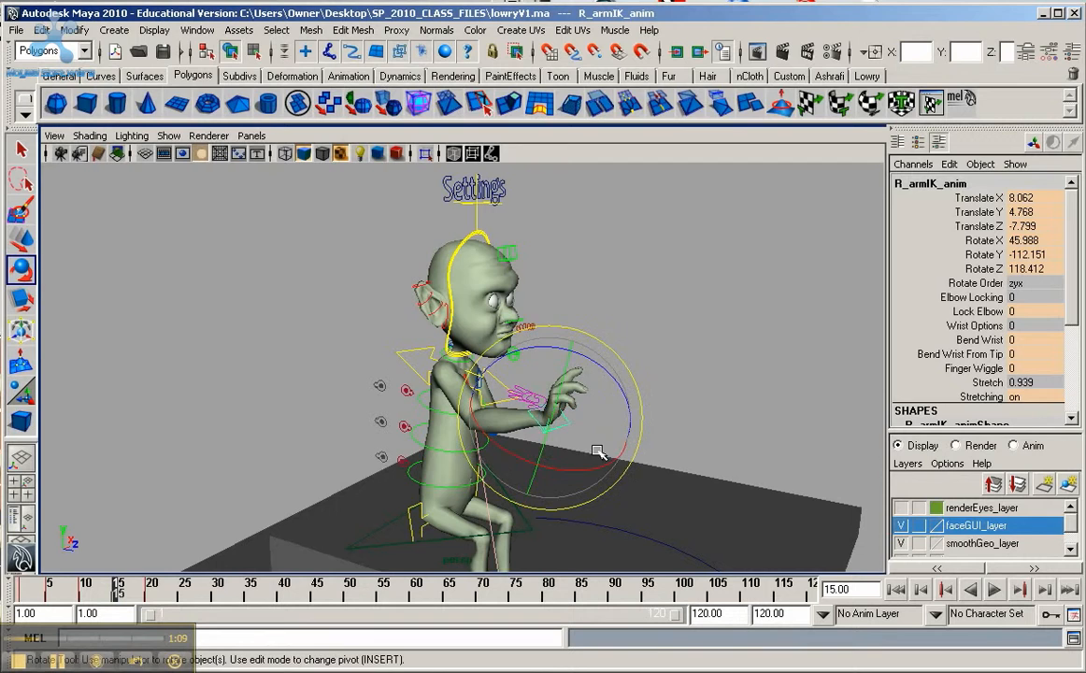
pyautogui.moveTo(606, 376); pyautogui.dragTo(634, 394)
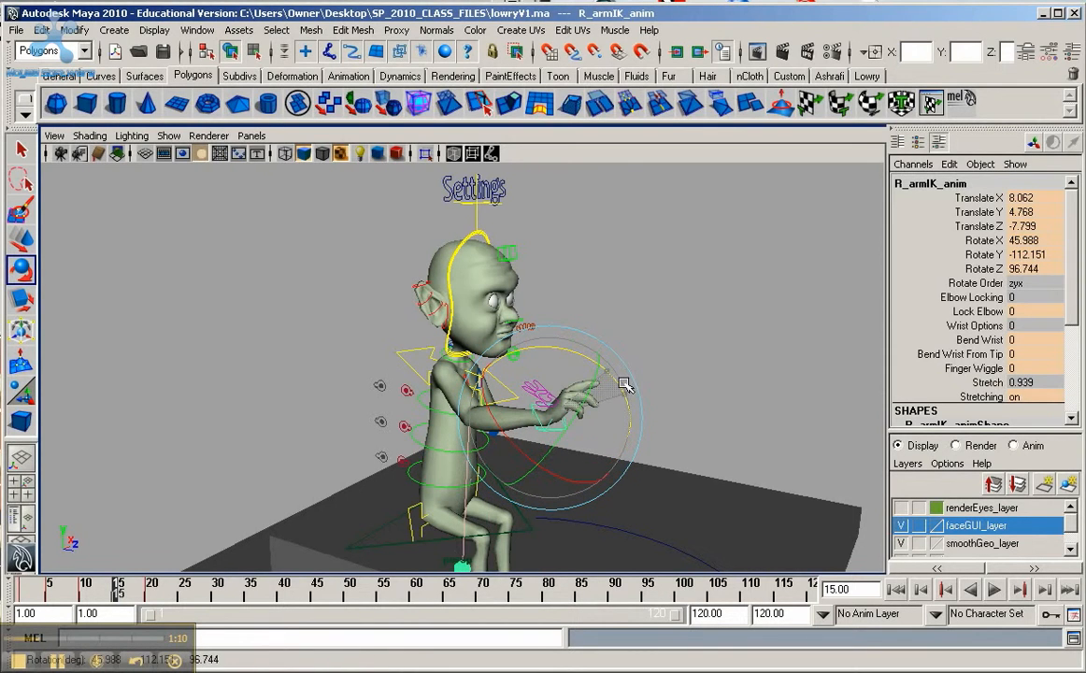
pyautogui.moveTo(611, 466); pyautogui.dragTo(493, 456)
pyautogui.press('s')
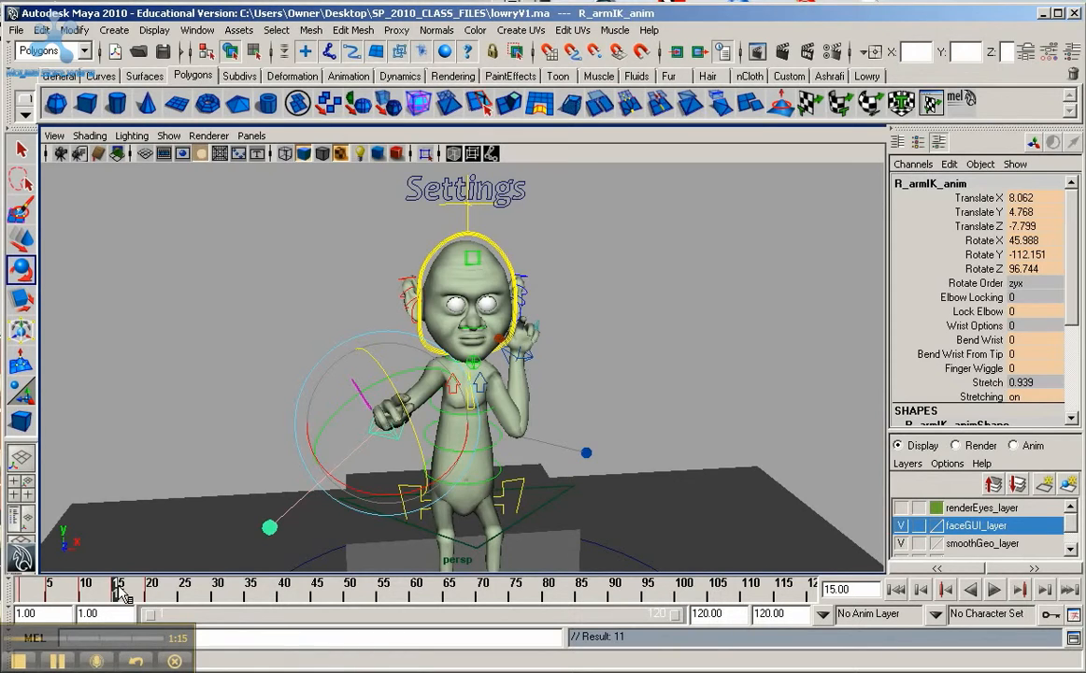
# Step: At frame 15, move the left hand's IK control forward to about X -9.87, Z 7.33 and key it
pyautogui.hotkey('alt', 'v')
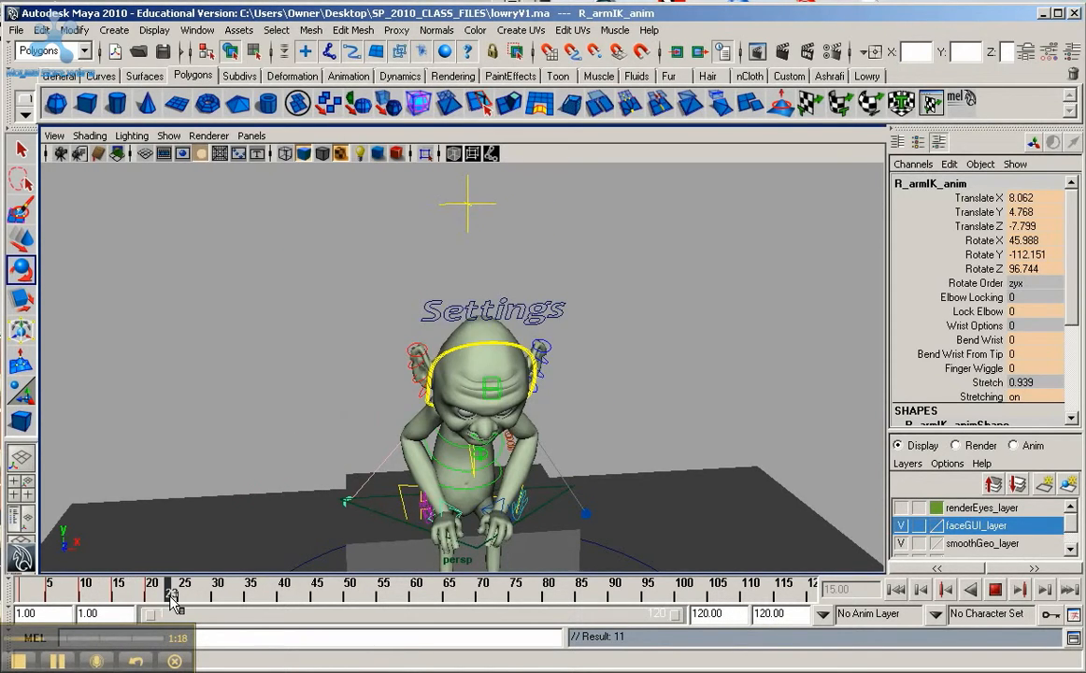
pyautogui.moveTo(173, 603); pyautogui.dragTo(117, 603)
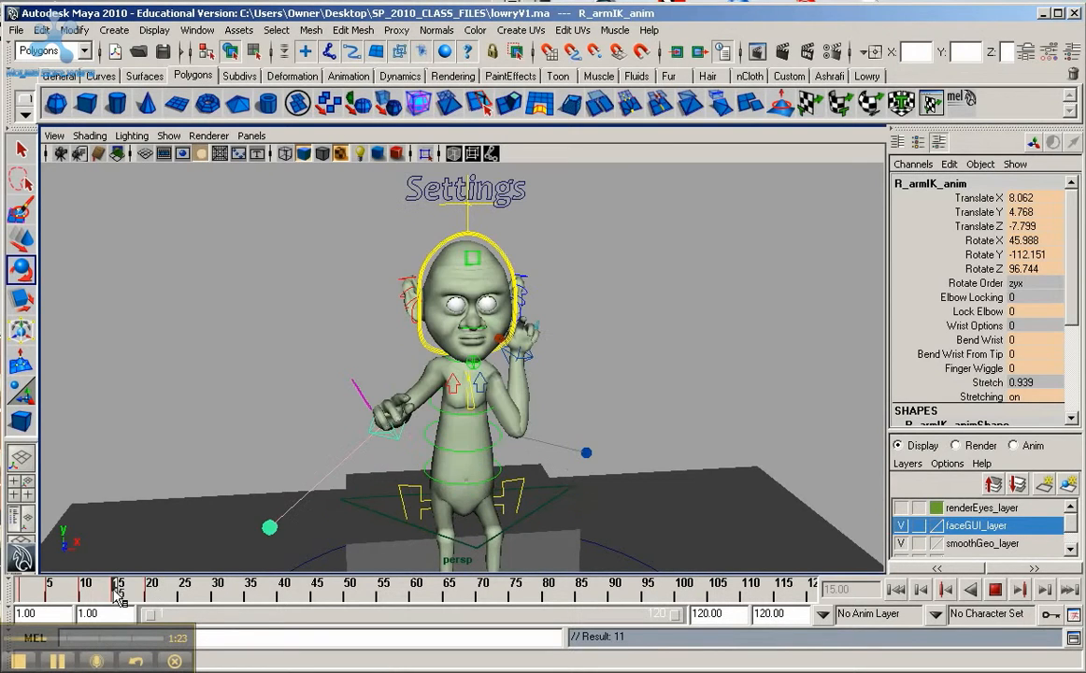
pyautogui.click(529, 356)
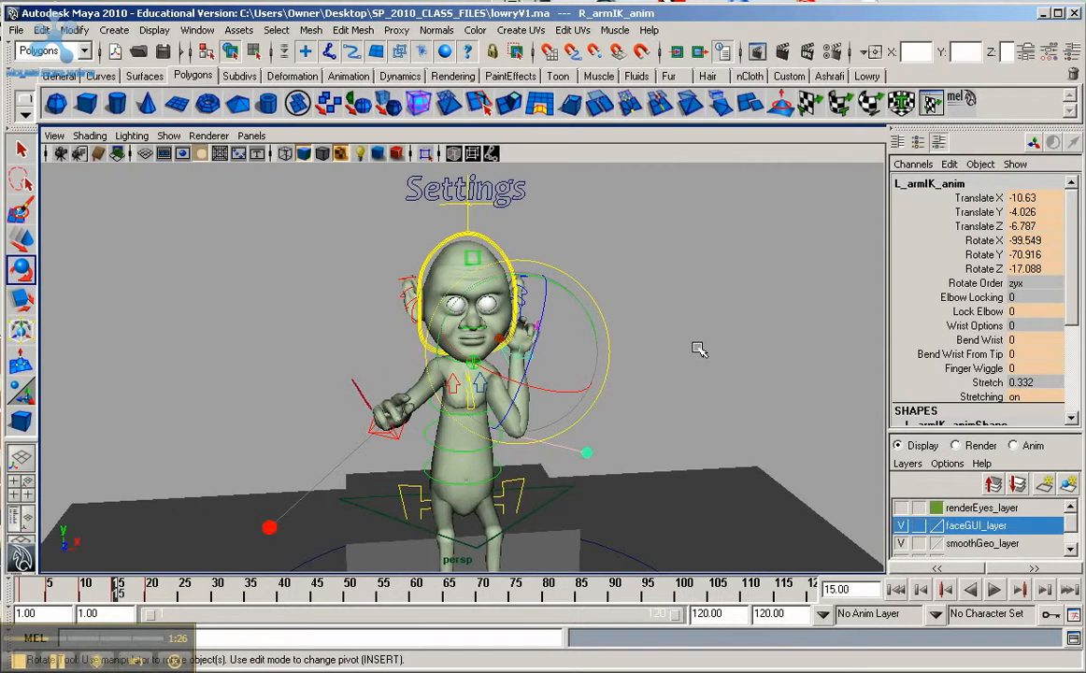
pyautogui.keyDown('alt'); pyautogui.moveTo(699, 350); pyautogui.dragTo(269, 386); pyautogui.keyUp('alt')
pyautogui.press('w')
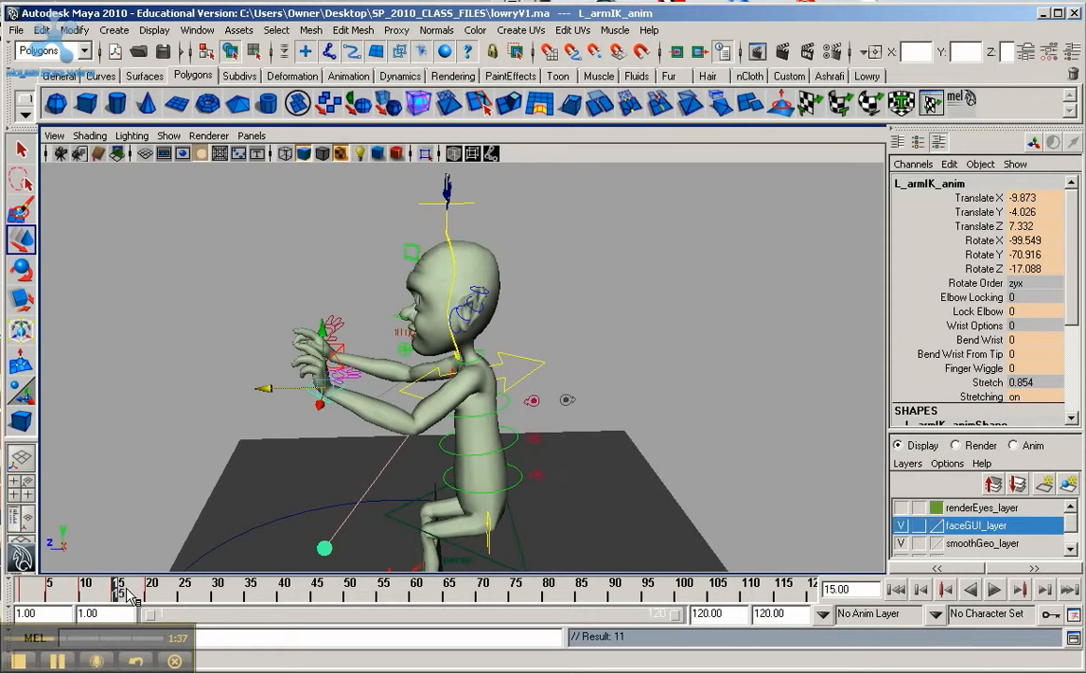
# Step: Scrub through the arm motion, end the playback range at frame 23, and play the animation
pyautogui.hotkey('alt', 'v')
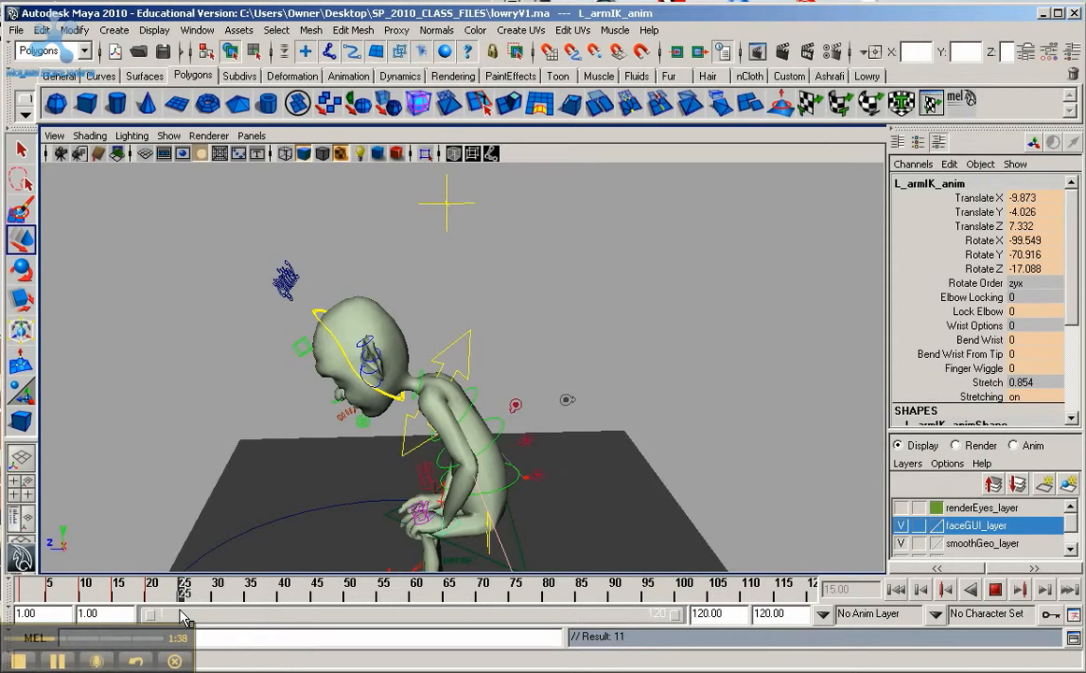
pyautogui.moveTo(68, 579)
pyautogui.mouseDown()
pyautogui.moveTo(166, 585)
pyautogui.moveTo(157, 593)
pyautogui.moveTo(88, 555)
pyautogui.moveTo(98, 582)
pyautogui.moveTo(164, 598)
pyautogui.mouseUp()
pyautogui.press('w')
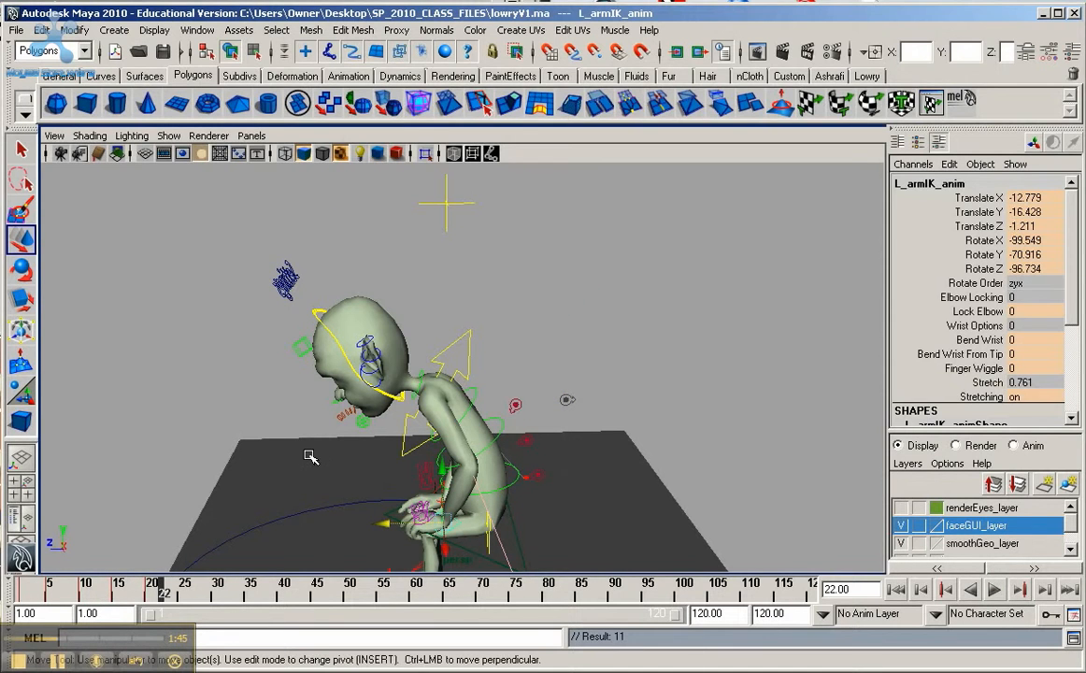
pyautogui.keyDown('alt'); pyautogui.moveTo(304, 441); pyautogui.dragTo(458, 433); pyautogui.keyUp('alt')
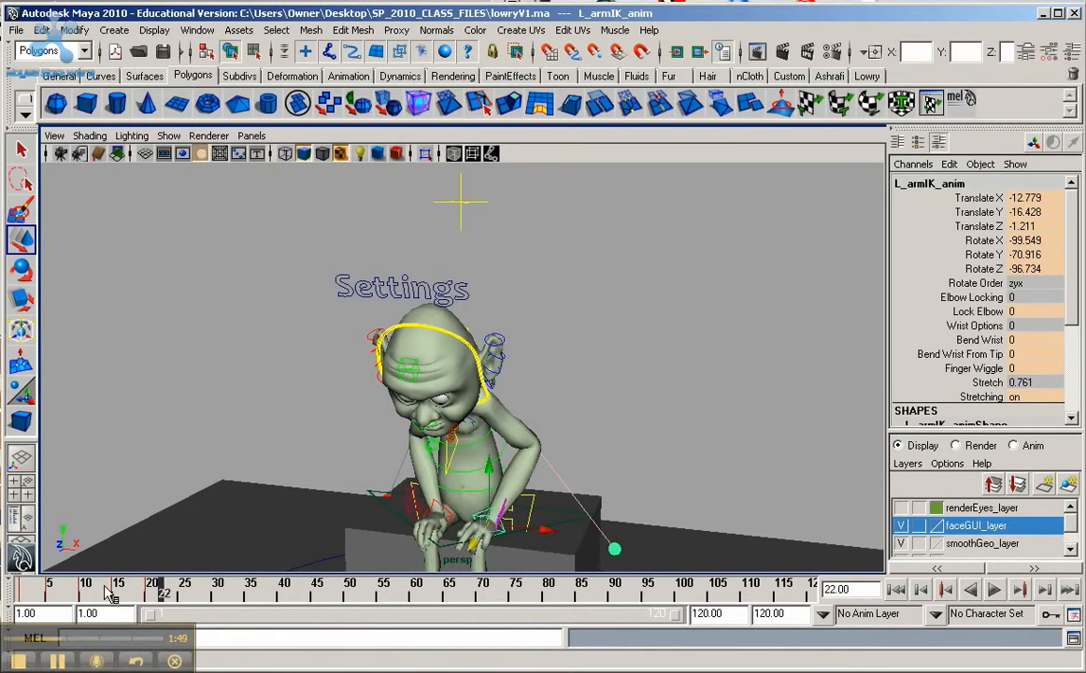
pyautogui.moveTo(107, 594); pyautogui.dragTo(25, 597)
pyautogui.moveTo(673, 615); pyautogui.dragTo(253, 618)
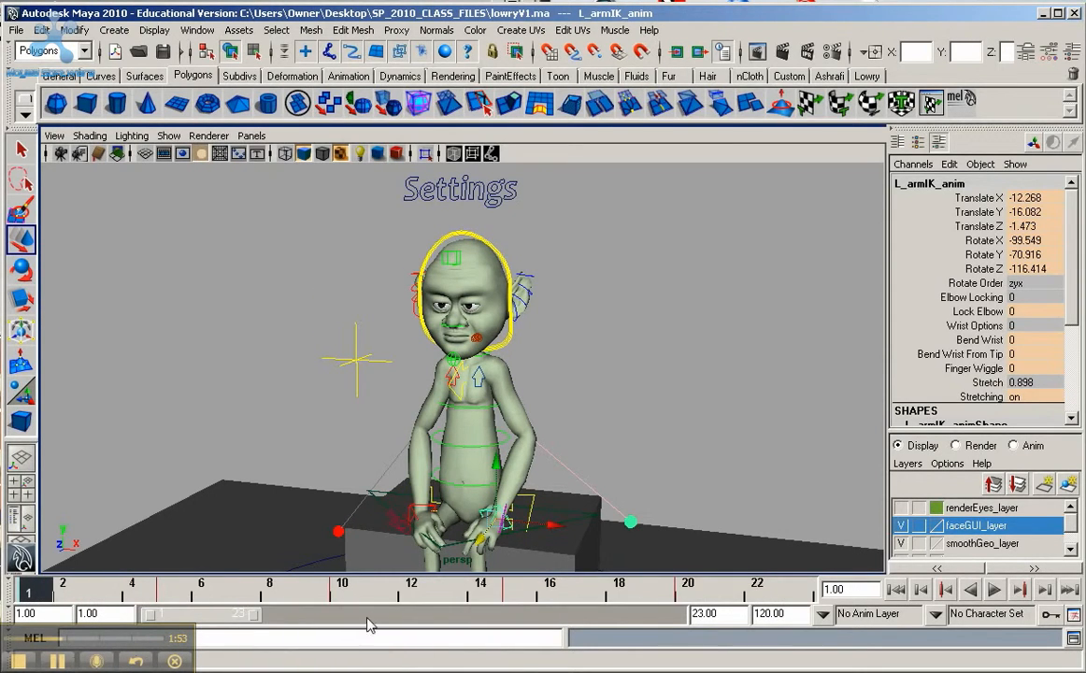
pyautogui.click(996, 590)
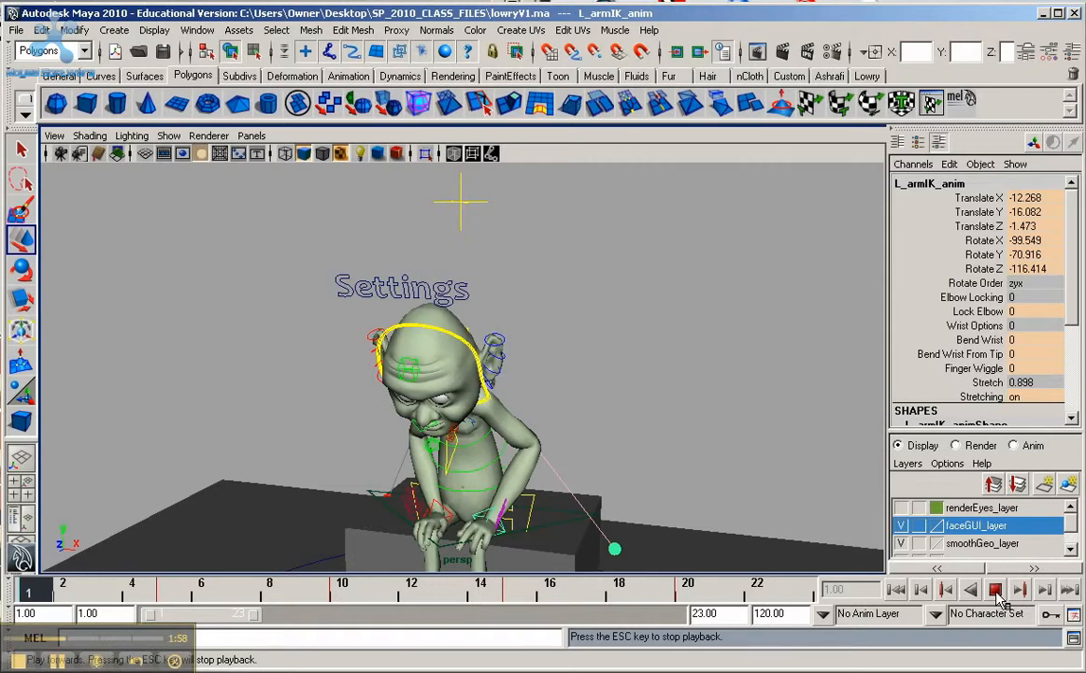
pyautogui.click(996, 592)
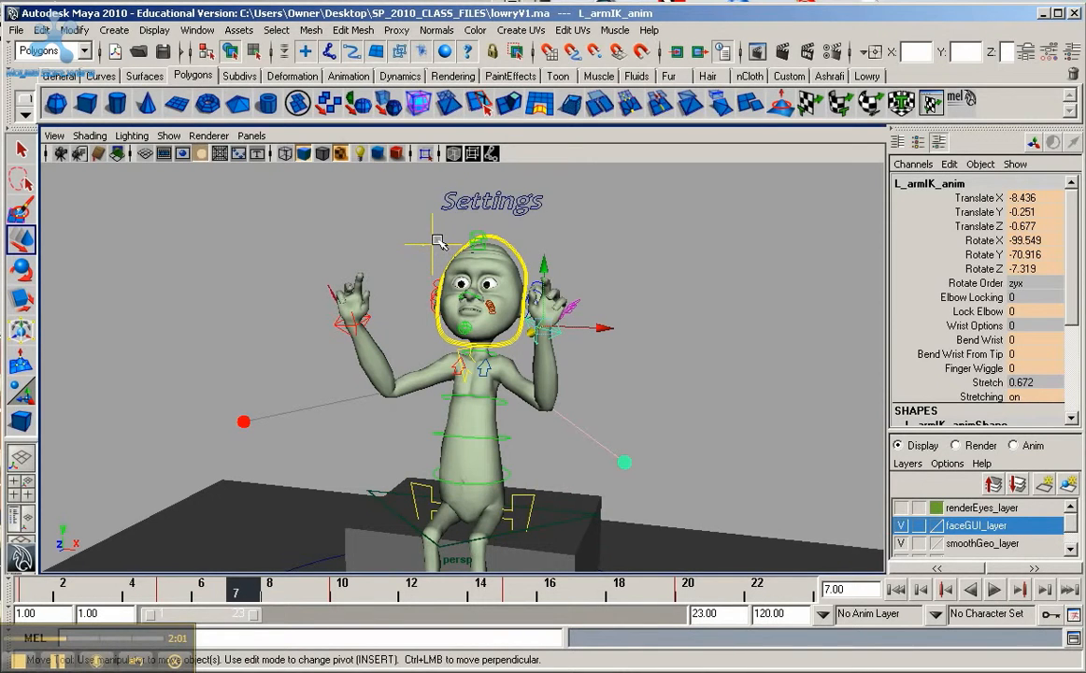
# Step: Select the eye-aim control, extend the playback range to frame 30, and go to frame 20
pyautogui.click(435, 243)
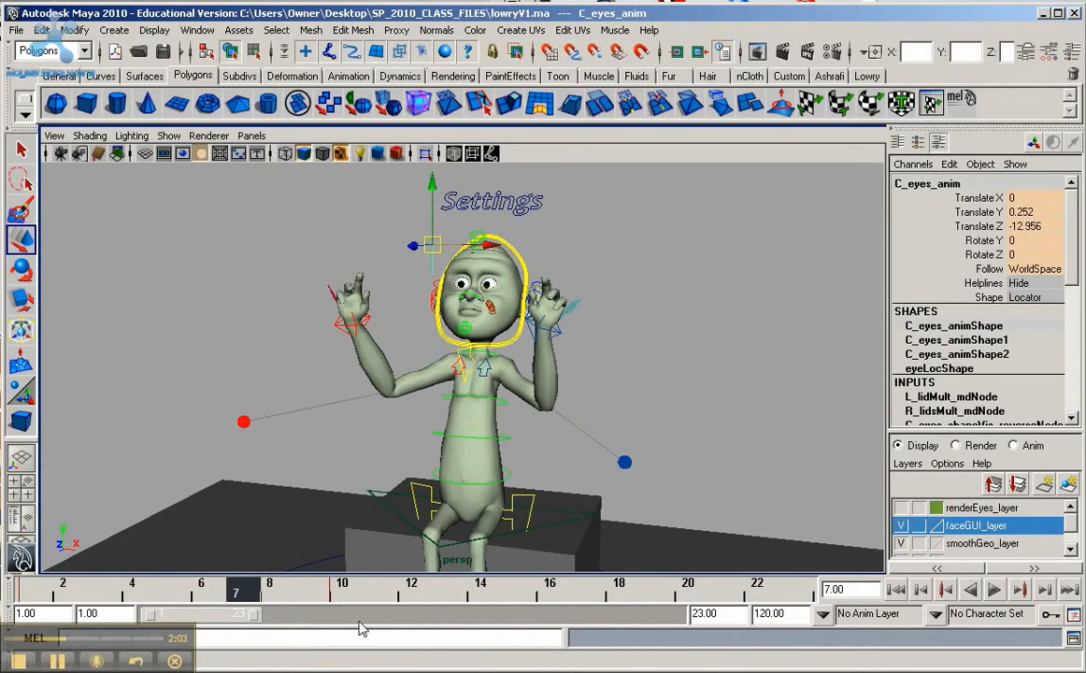
pyautogui.moveTo(255, 614); pyautogui.dragTo(285, 614)
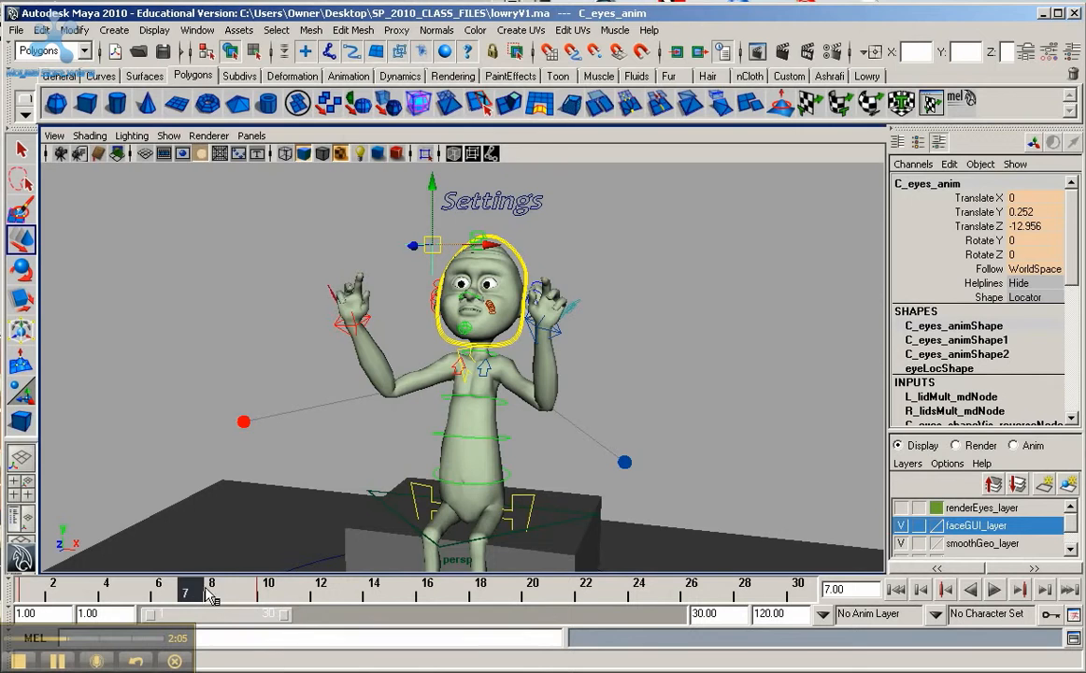
pyautogui.hotkey('alt', 'v')
pyautogui.hotkey('alt', 'v')
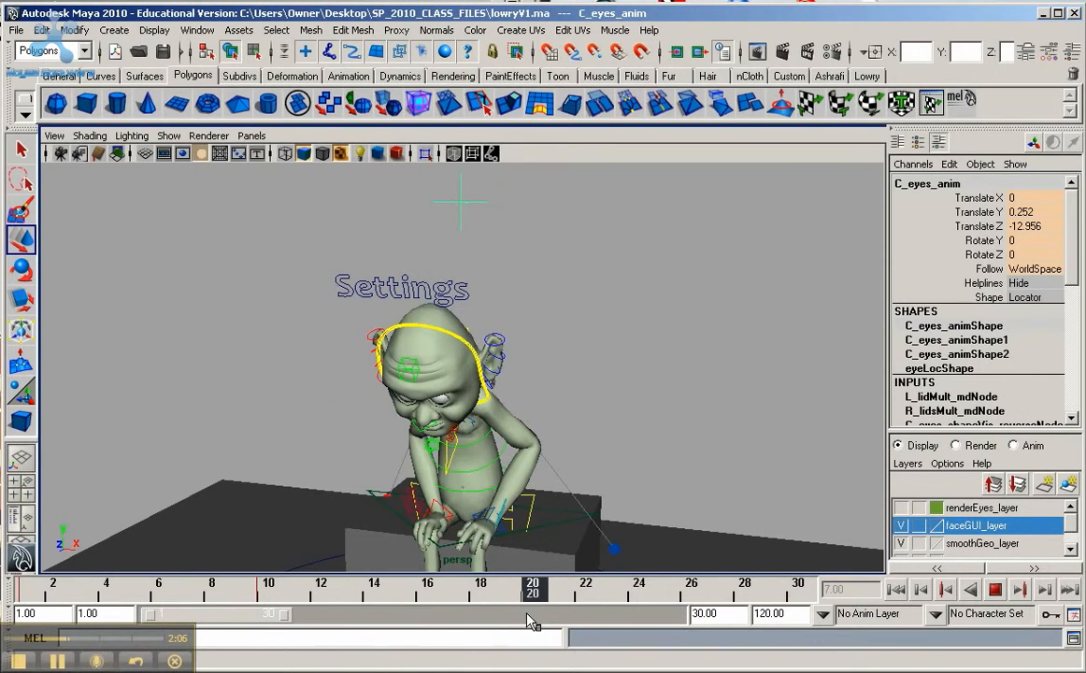
# Step: Lower the eye-aim control in front of the face to about Y -16.4, Z -9.13, key it at frame 20, and play the animation
pyautogui.moveTo(445, 202); pyautogui.dragTo(374, 171)
pyautogui.scroll(-2, 478, 345)
pyautogui.scroll(-2, 480, 346)
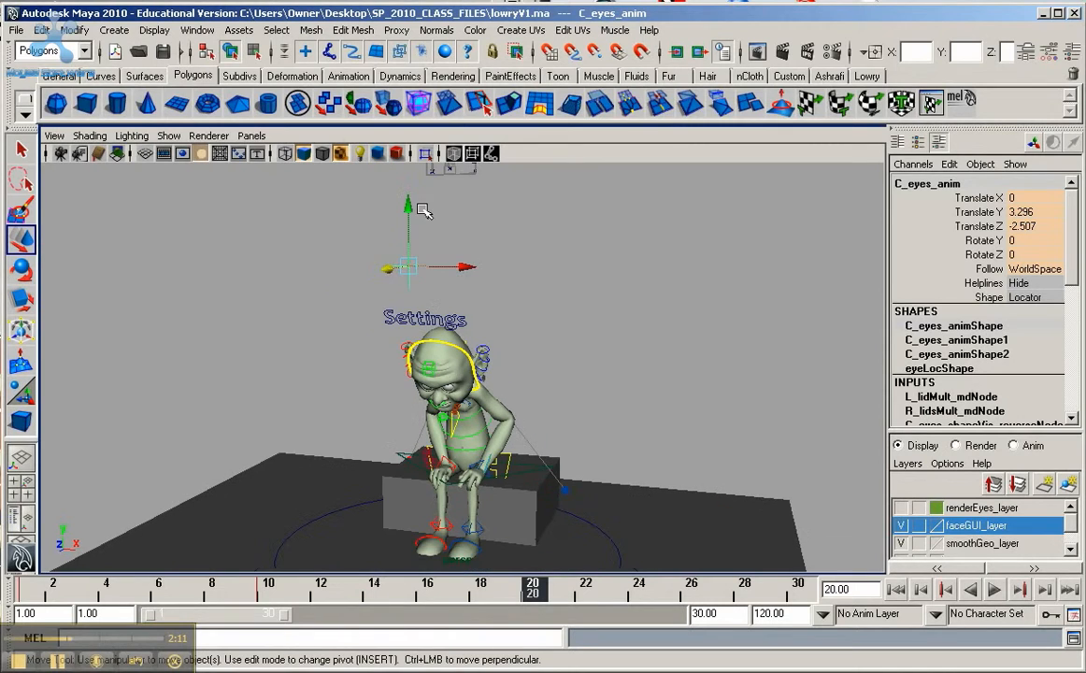
pyautogui.moveTo(423, 208); pyautogui.dragTo(314, 446)
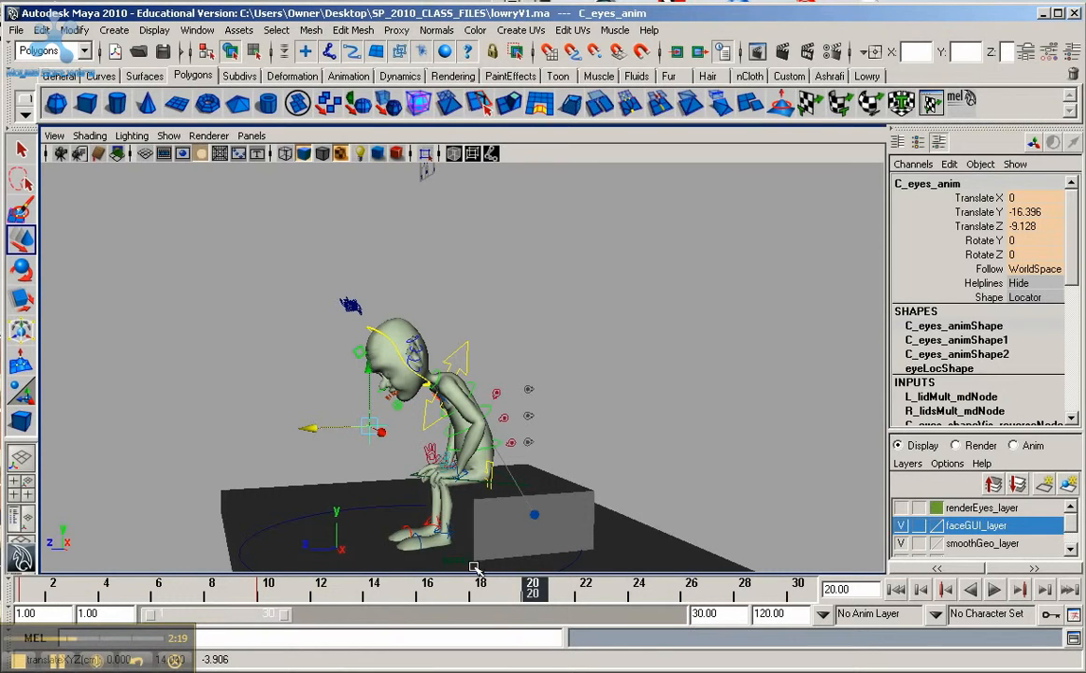
pyautogui.press('s')
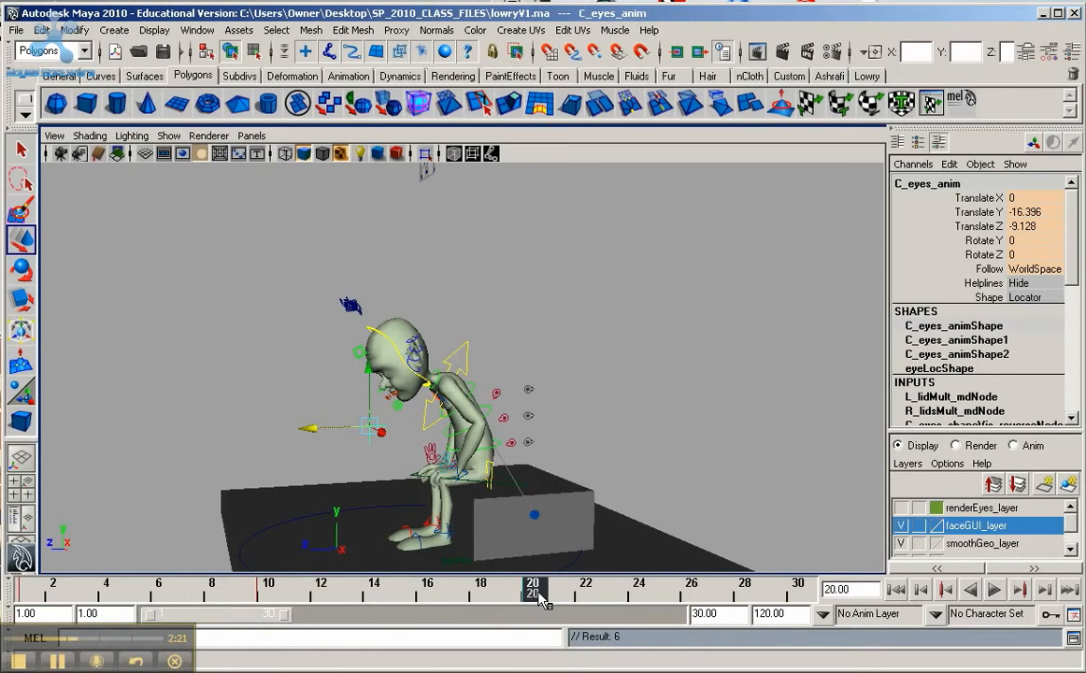
pyautogui.click(995, 589)
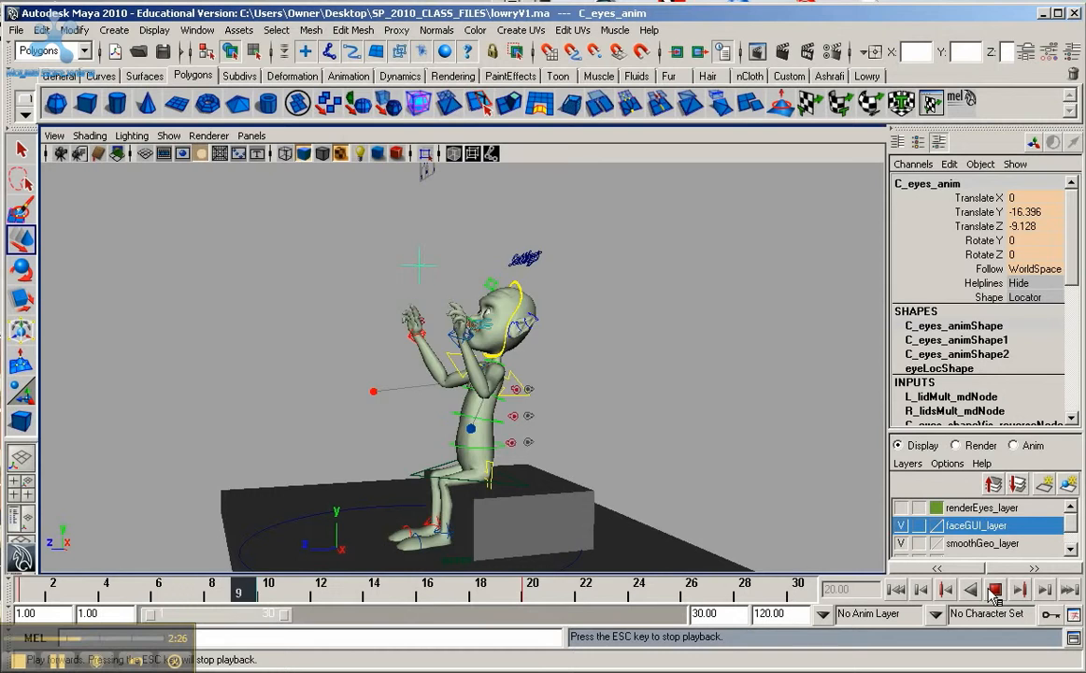
pyautogui.click(994, 590)
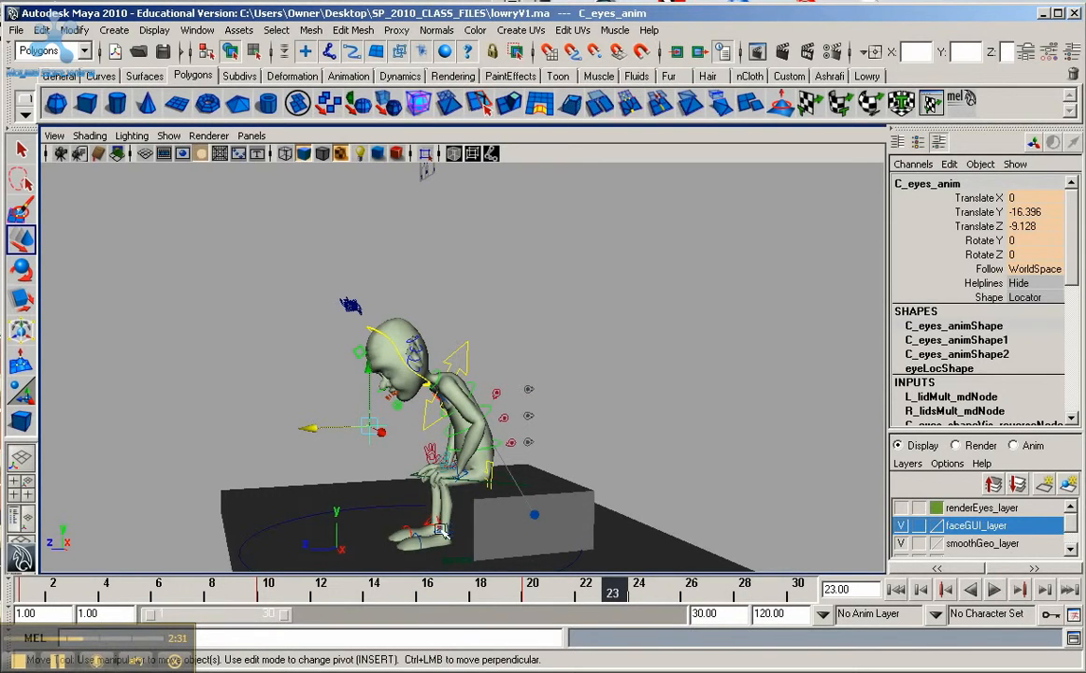
# Step: At frame 10, tilt the head control back to about Rotate X -65.3
pyautogui.hotkey('alt', 'v')
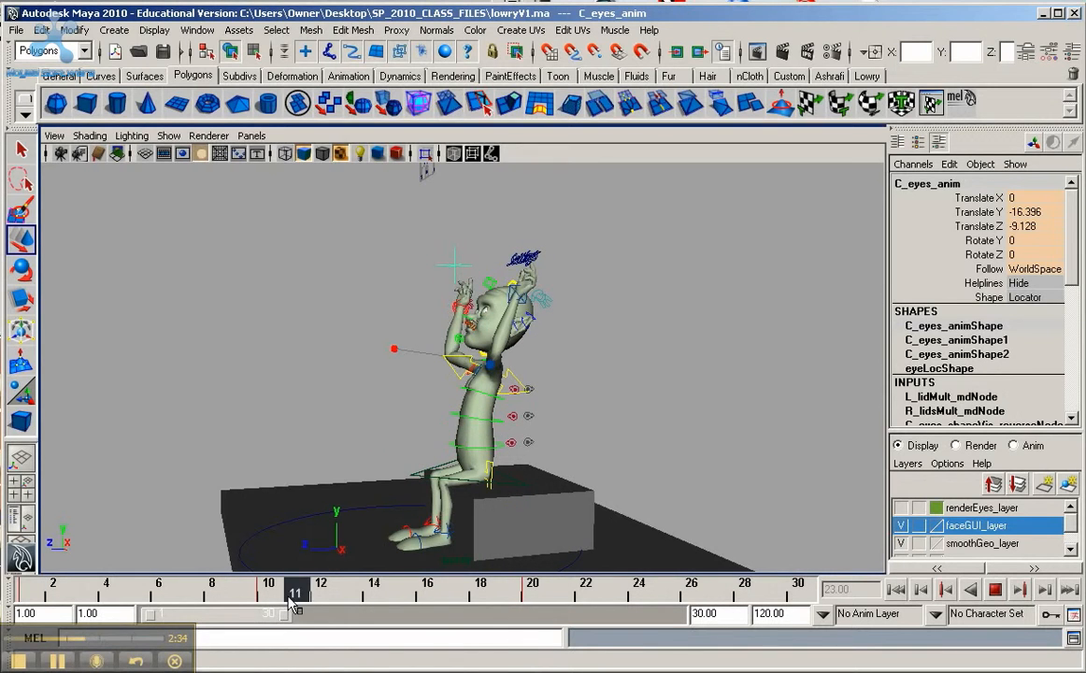
pyautogui.hotkey('alt', 'v')
pyautogui.scroll(4, 577, 388)
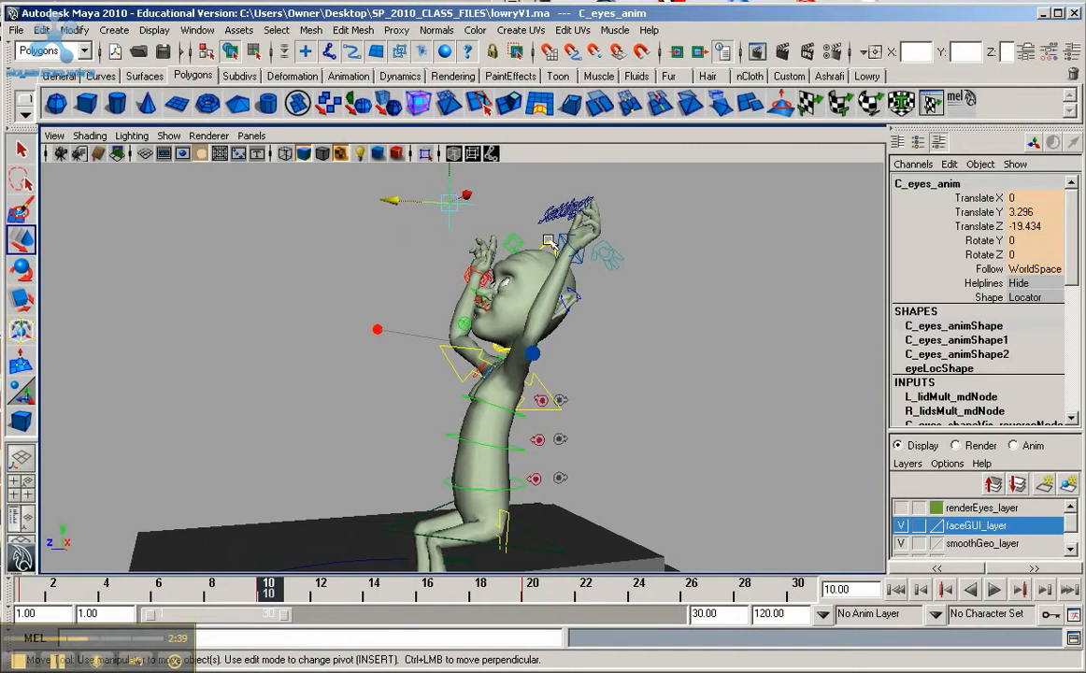
pyautogui.click(550, 243)
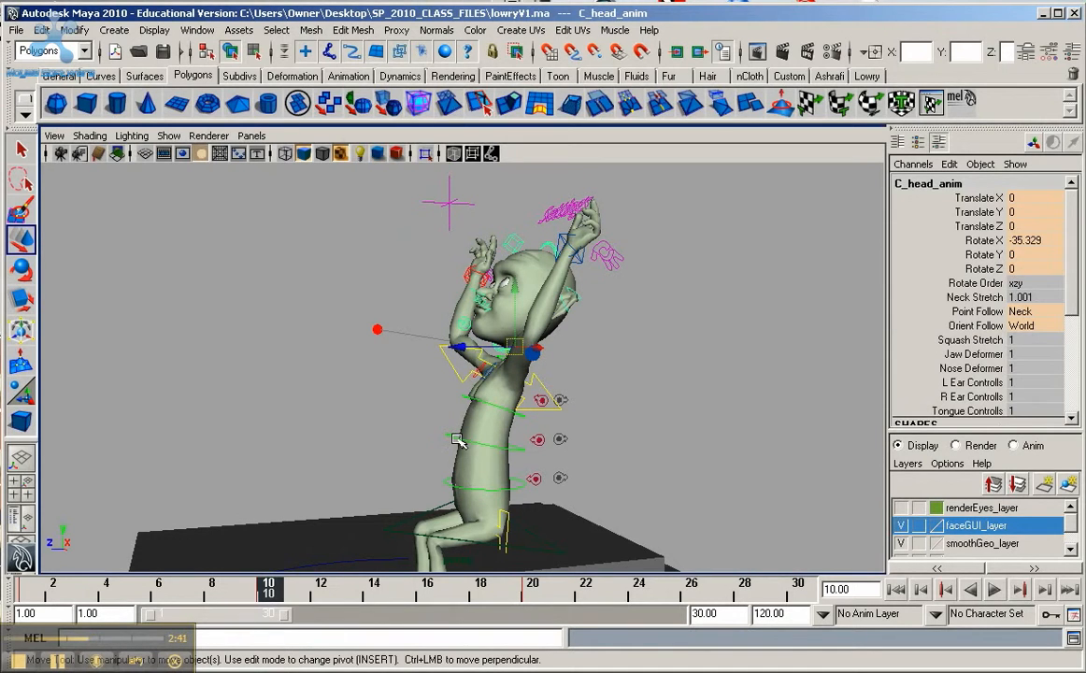
pyautogui.press('e')
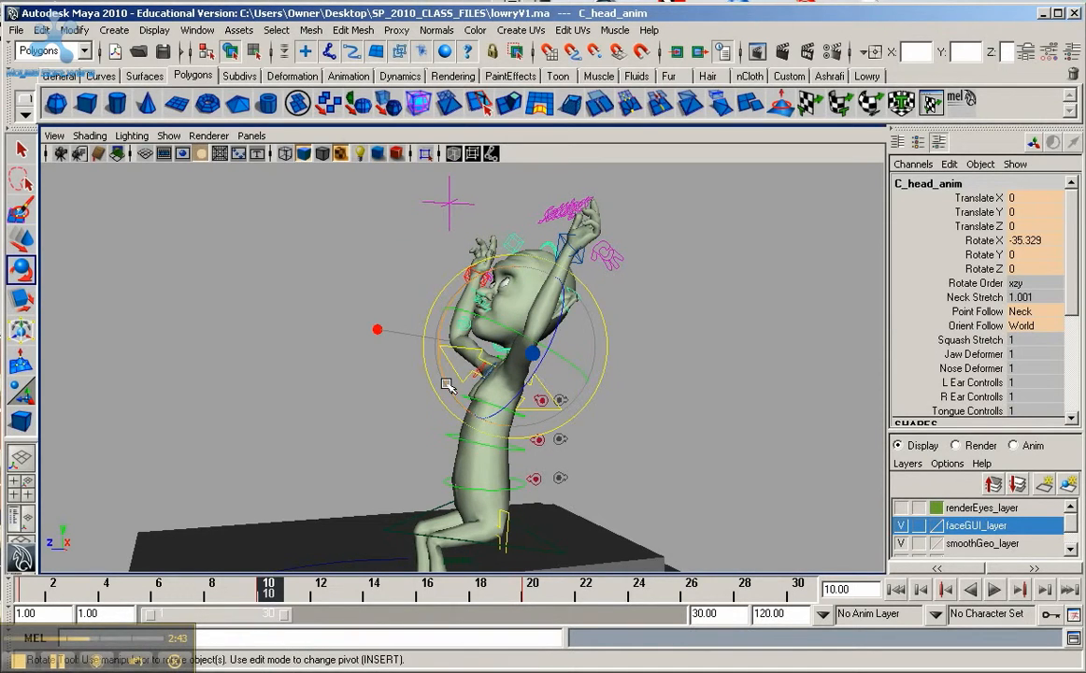
pyautogui.moveTo(415, 353)
pyautogui.mouseDown()
pyautogui.moveTo(425, 358)
pyautogui.moveTo(418, 344)
pyautogui.mouseUp()
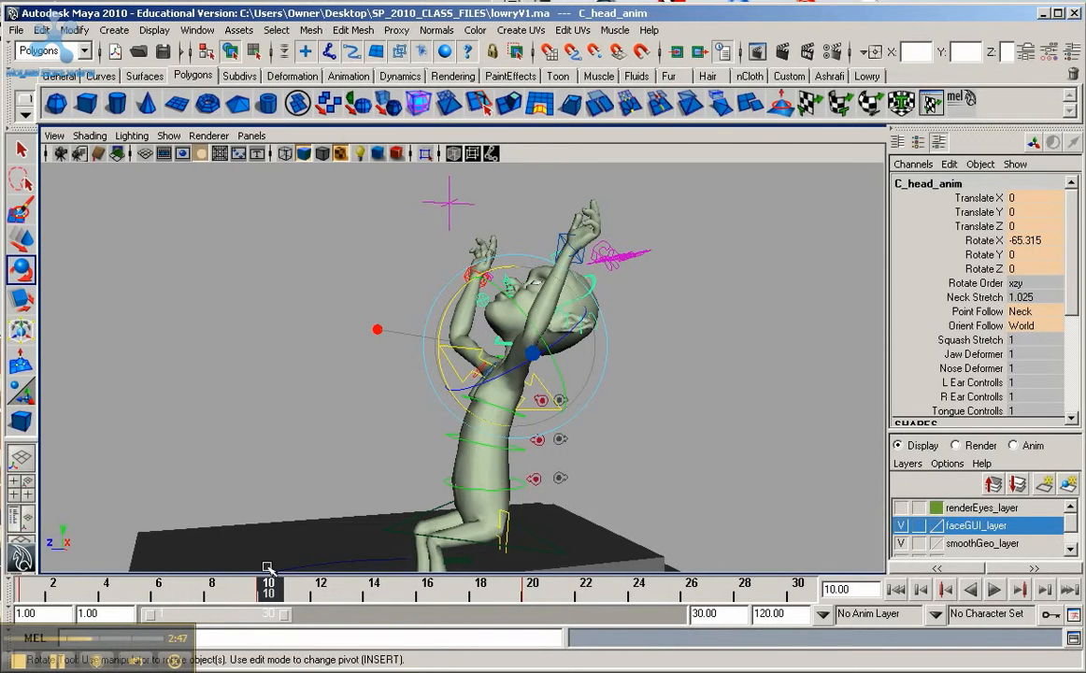
# Step: Key the head control at frame 10, and at frame 20 bend it forward to about Rotate X 60.5 and key it
pyautogui.press('s')
pyautogui.moveTo(310, 593); pyautogui.dragTo(539, 614)
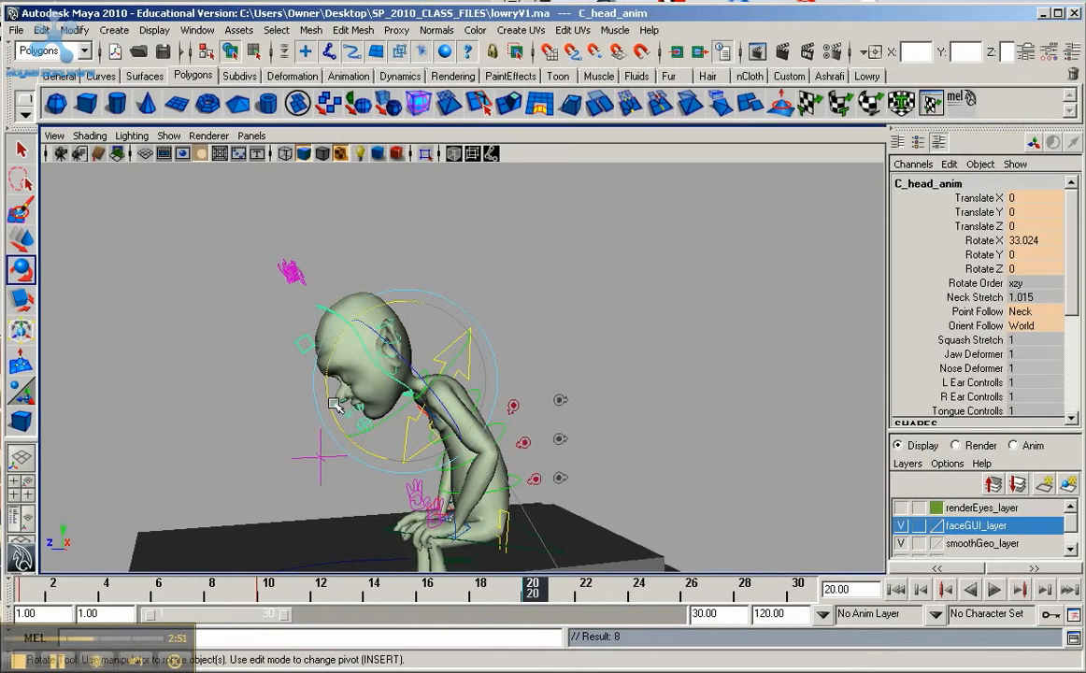
pyautogui.moveTo(334, 404); pyautogui.dragTo(475, 533)
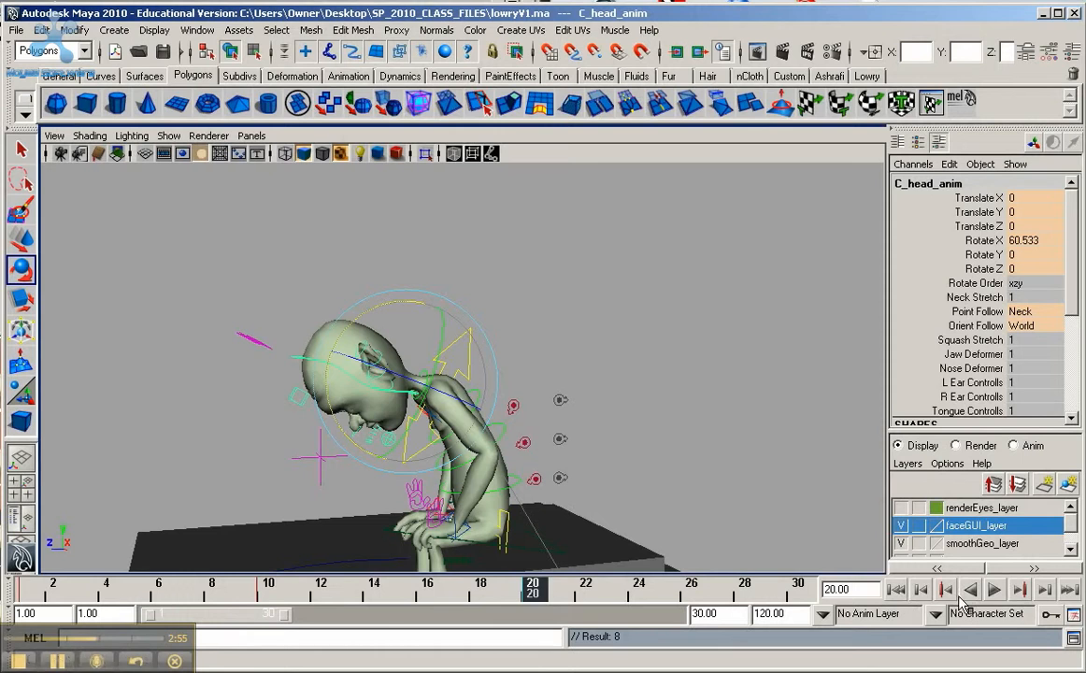
# Step: Play the animation, extend the playback range to frame 56, and stop at frame 30
pyautogui.click(997, 593)
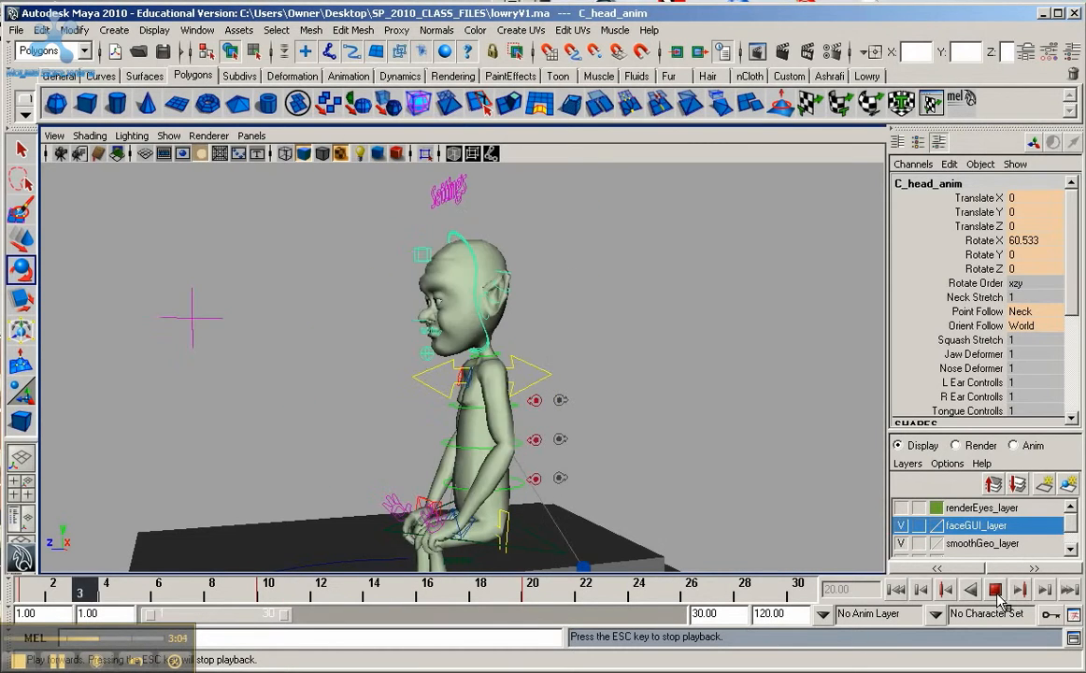
pyautogui.click(995, 592)
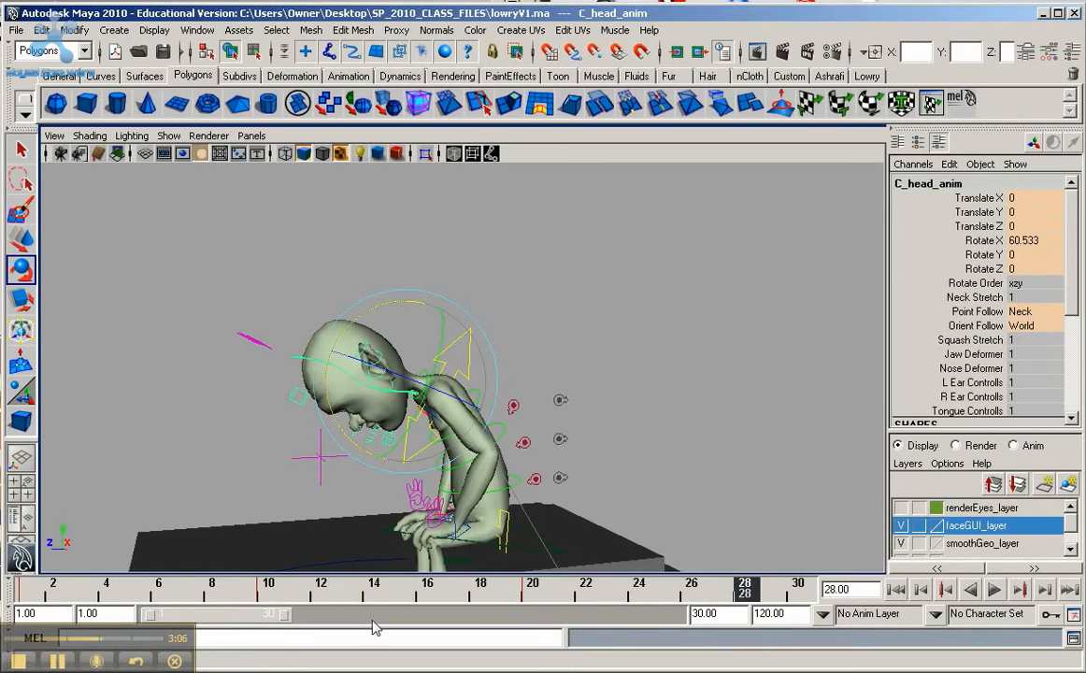
pyautogui.moveTo(284, 615); pyautogui.dragTo(400, 617)
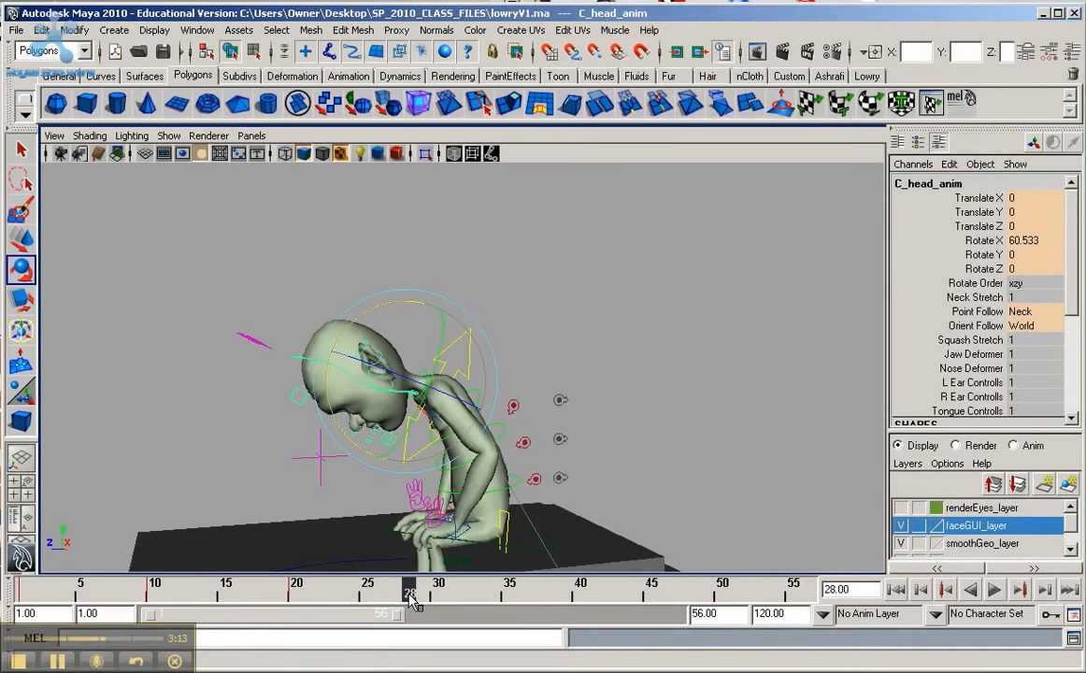
pyautogui.hotkey('alt', 'v')
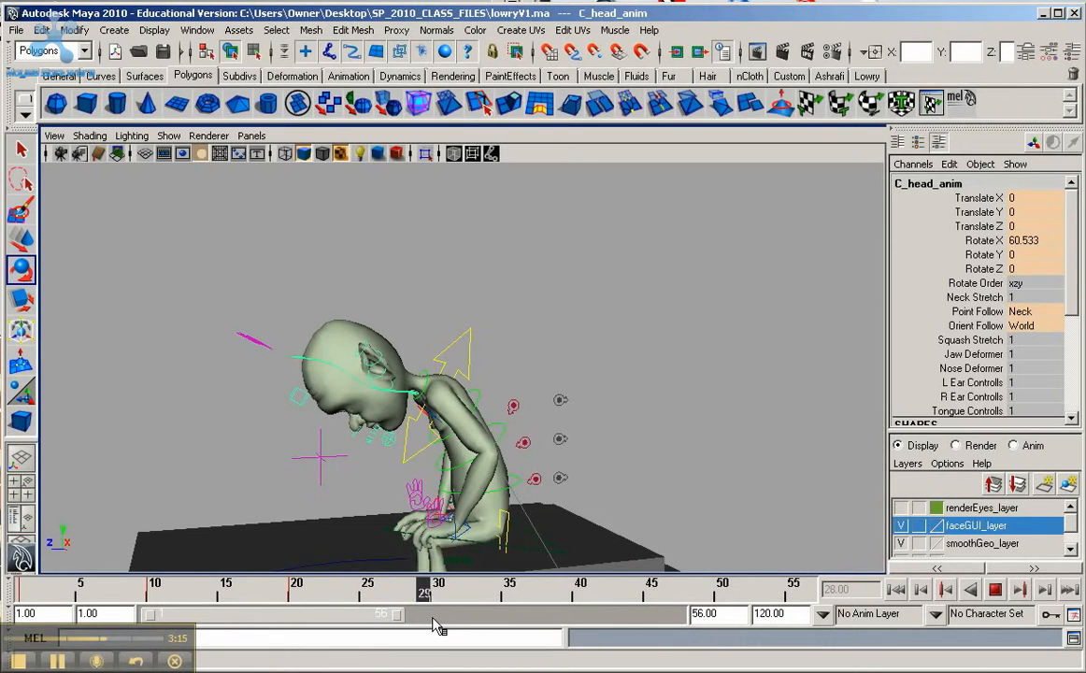
pyautogui.hotkey('alt', 'v')
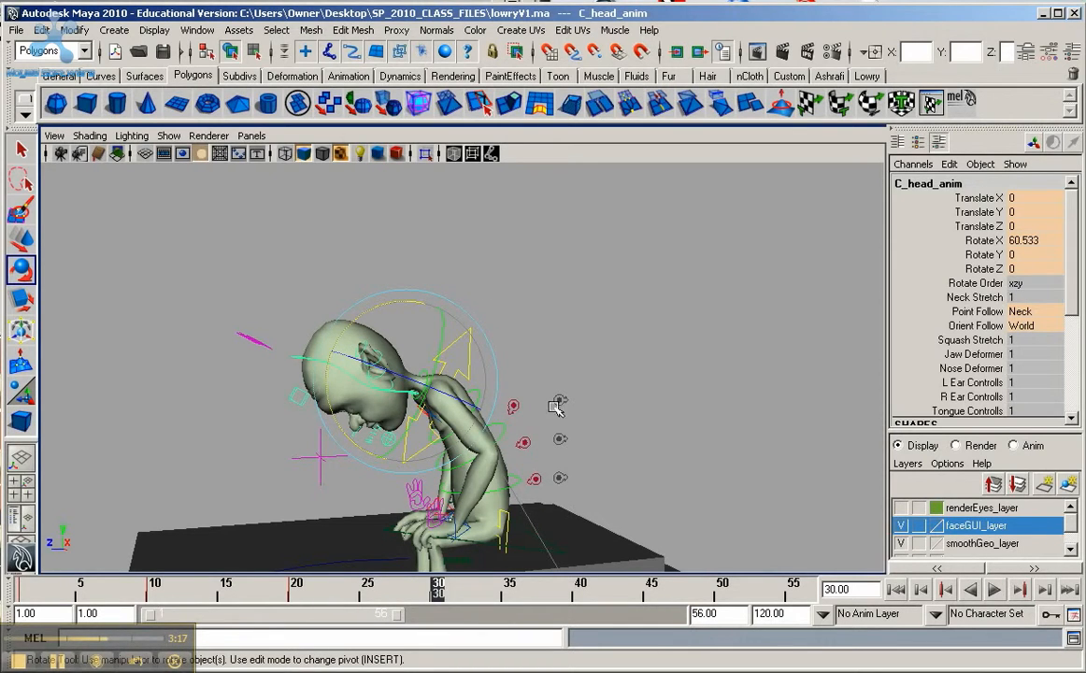
# Step: At frame 30, rotate the lowest spine control back to about Rotate X -1.4 and key it
pyautogui.click(444, 307)
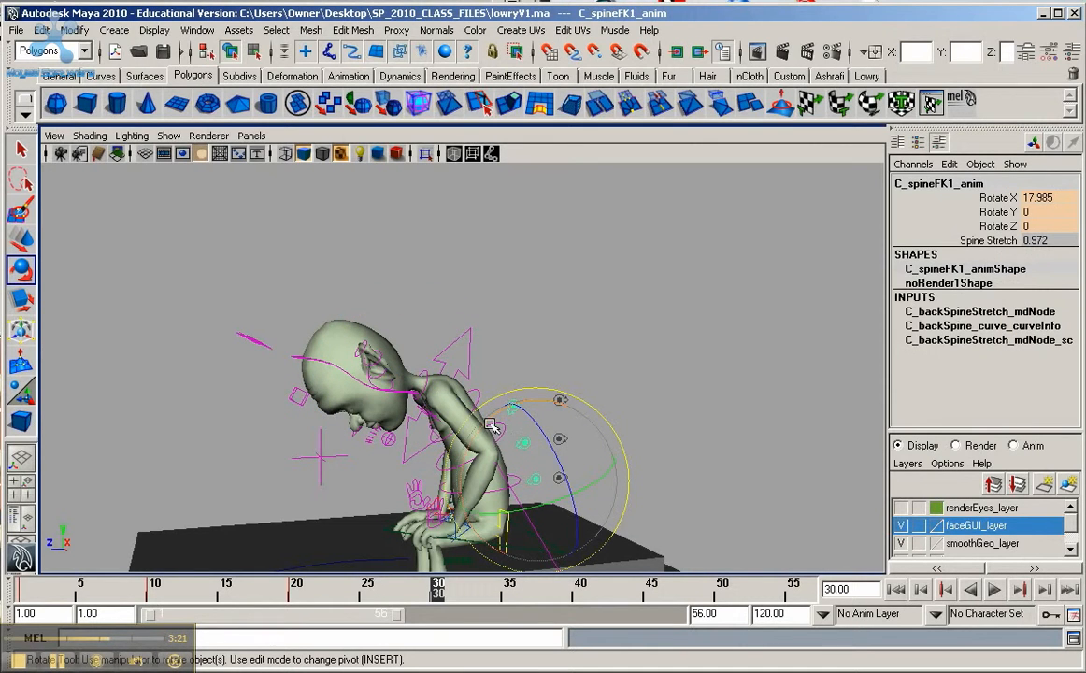
pyautogui.moveTo(448, 386); pyautogui.dragTo(503, 408)
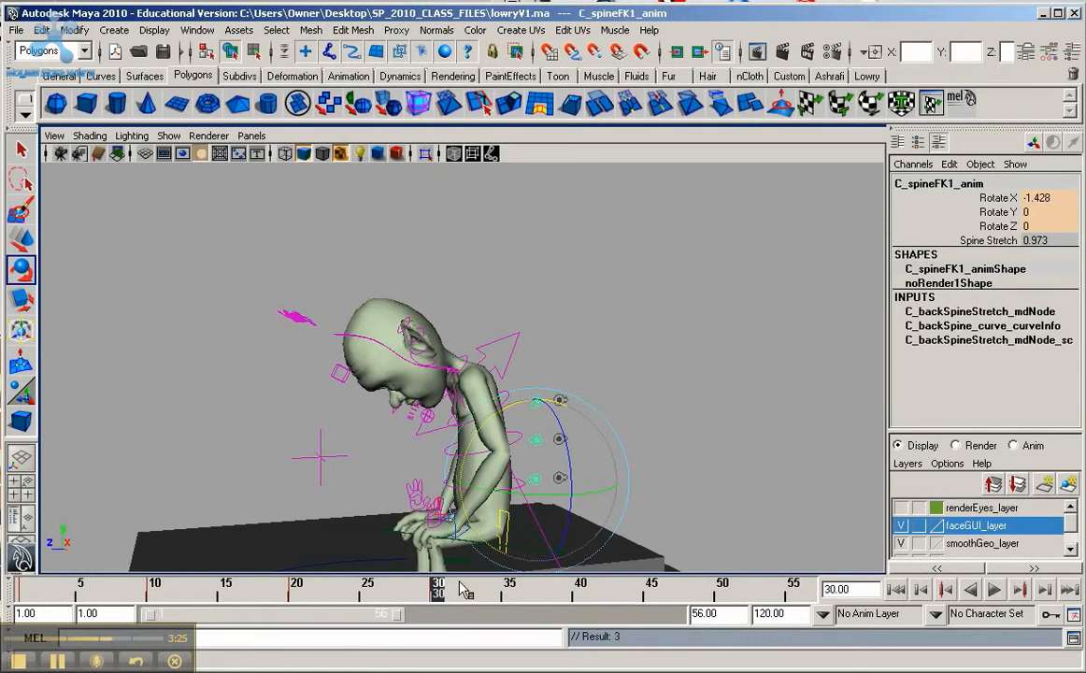
pyautogui.click(644, 358)
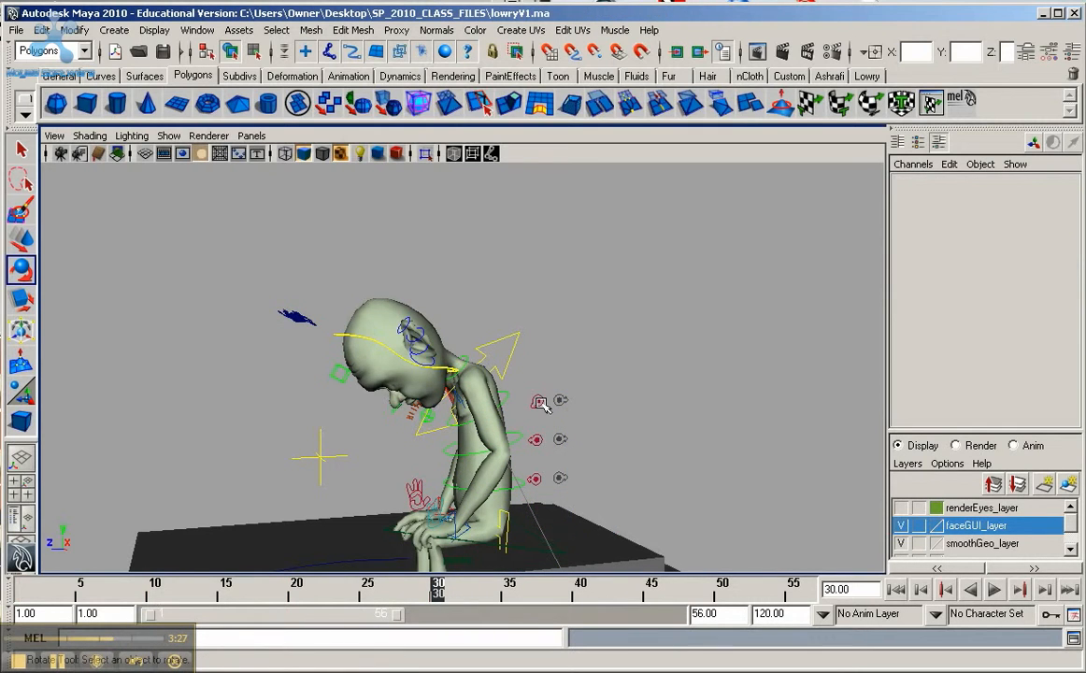
# Step: Check the top and lowest spine controls for keys at frame 30, and copy the lowest control's key
pyautogui.moveTo(511, 381); pyautogui.dragTo(556, 426)
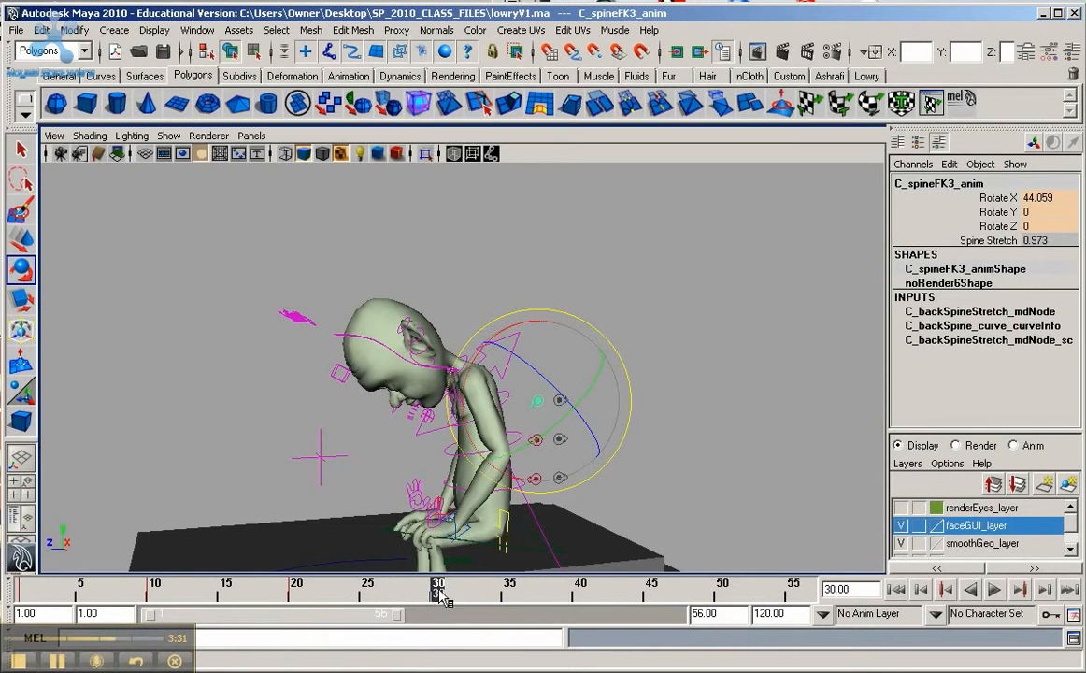
pyautogui.click(612, 484)
pyautogui.click(535, 480)
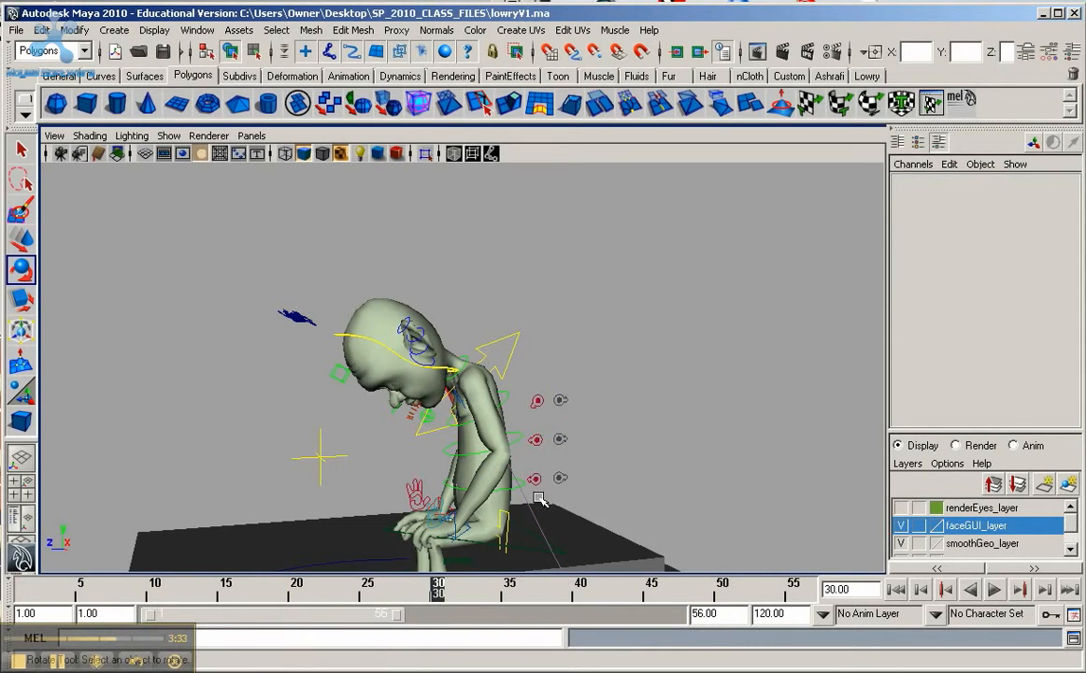
pyautogui.moveTo(439, 598)
pyautogui.mouseDown()
pyautogui.moveTo(371, 599)
pyautogui.moveTo(437, 599)
pyautogui.mouseUp()
pyautogui.rightClick(436, 598)
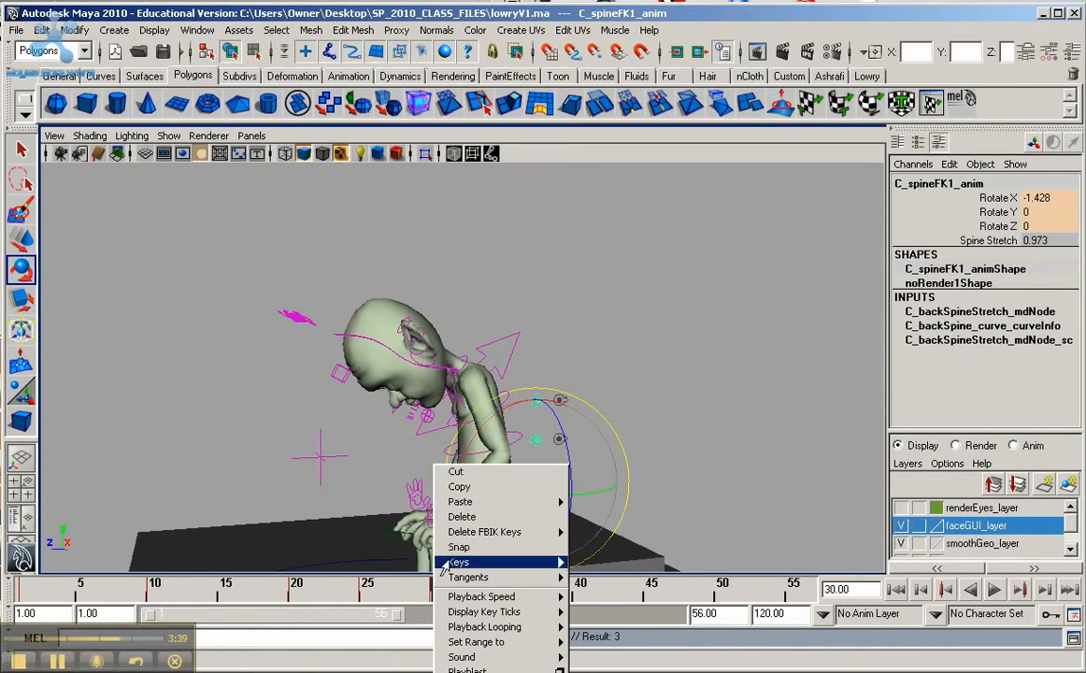
pyautogui.click(460, 487)
pyautogui.click(612, 405)
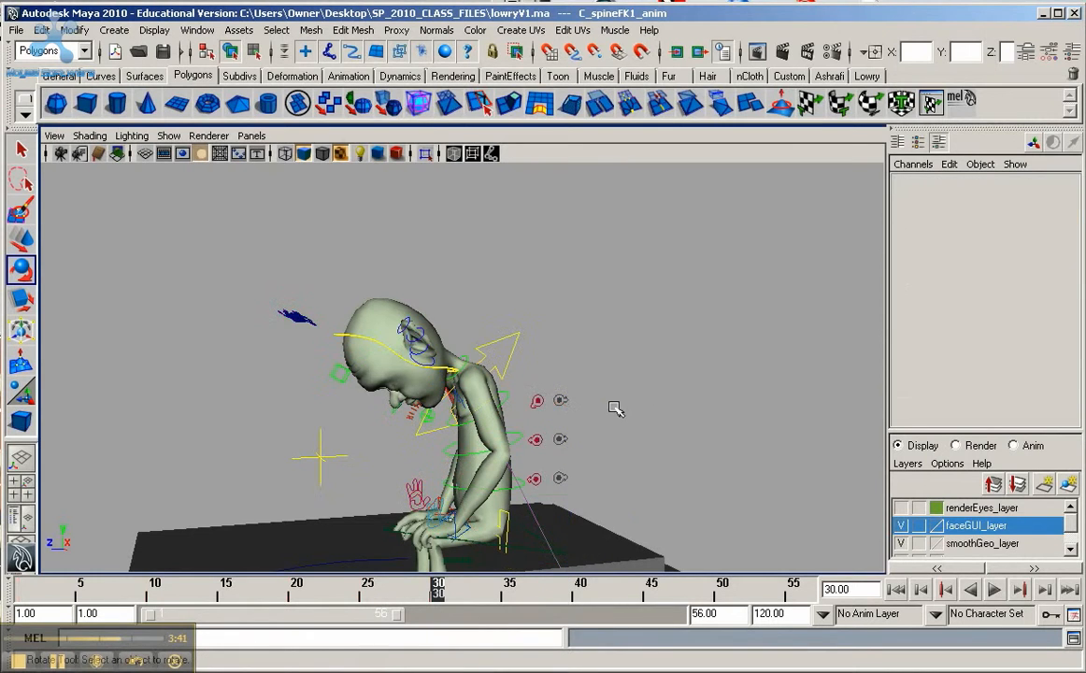
# Step: Straighten the top spine control to about Rotate X 11 and key it at frame 30
pyautogui.click(392, 386)
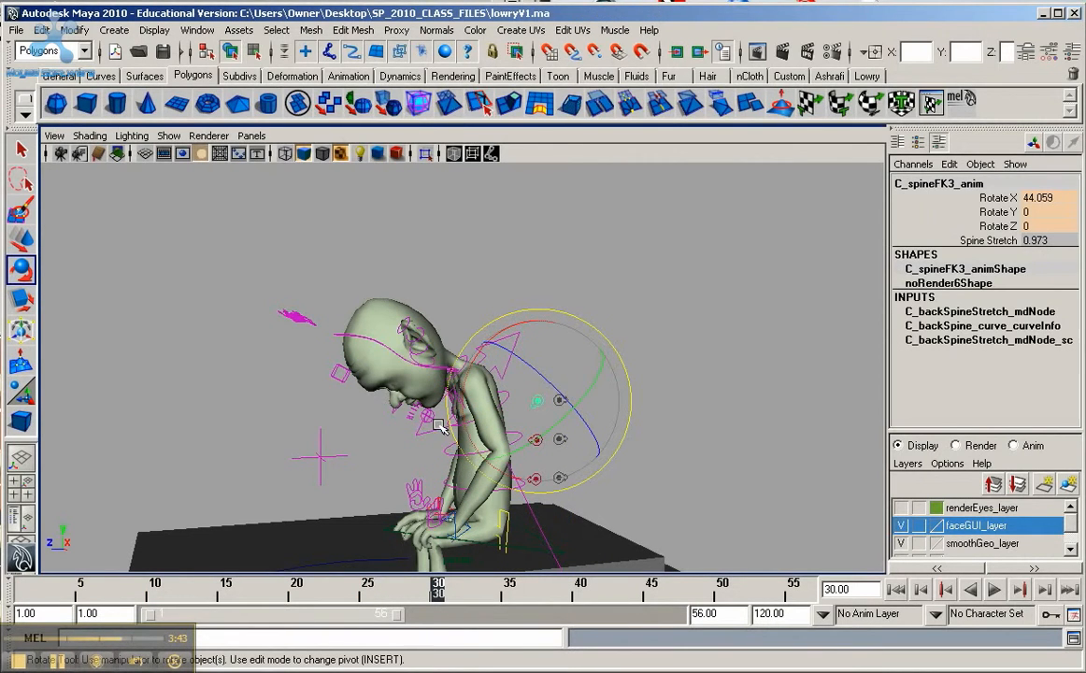
pyautogui.moveTo(472, 436); pyautogui.dragTo(456, 400)
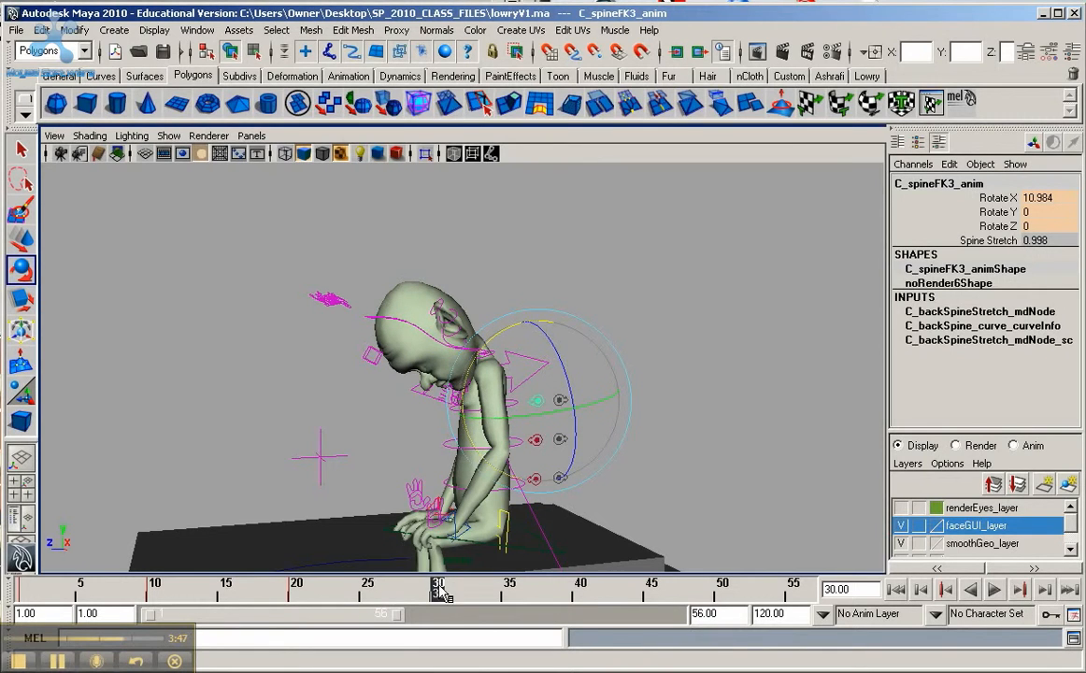
pyautogui.press('s')
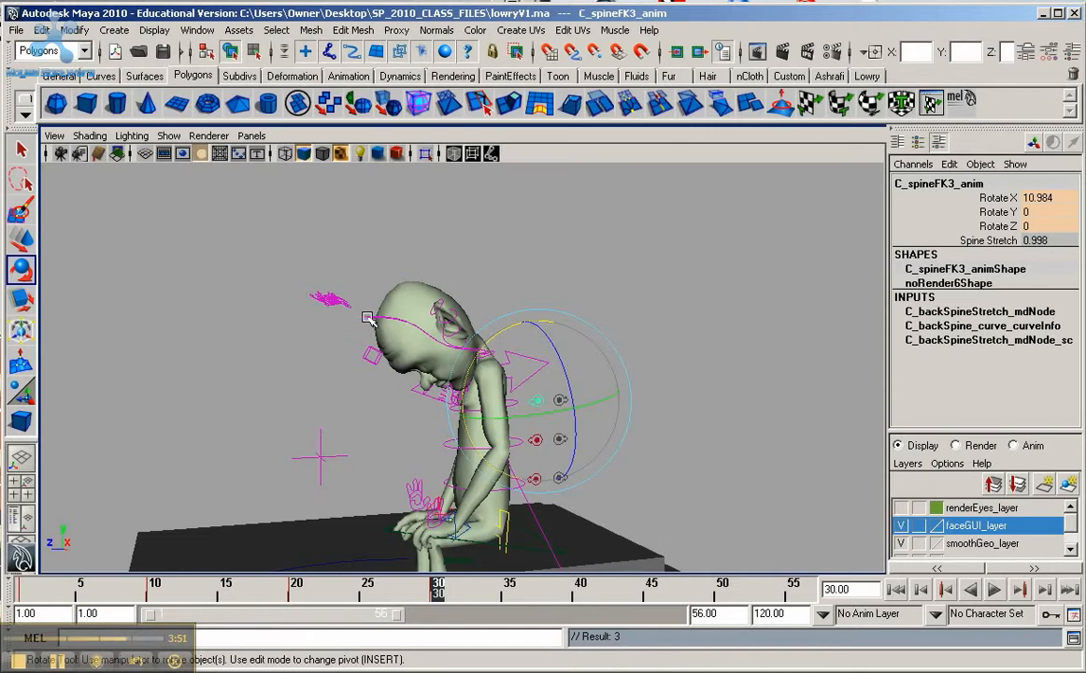
# Step: Raise the head control to about Rotate X 9 and key it at frame 30
pyautogui.click(387, 366)
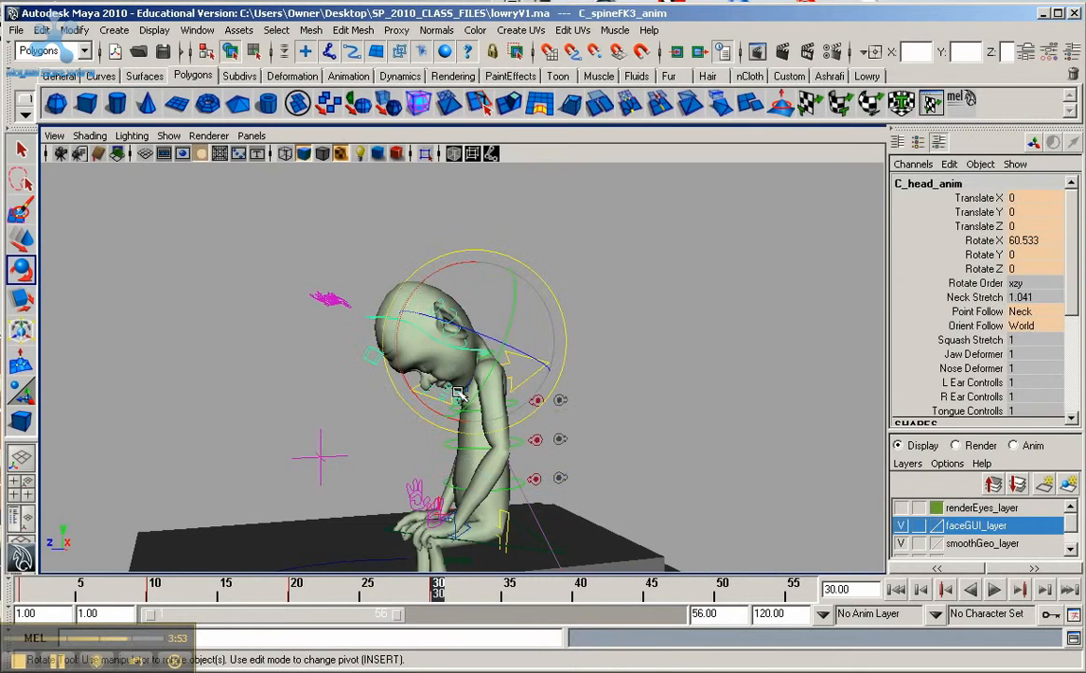
pyautogui.moveTo(424, 397); pyautogui.dragTo(388, 335)
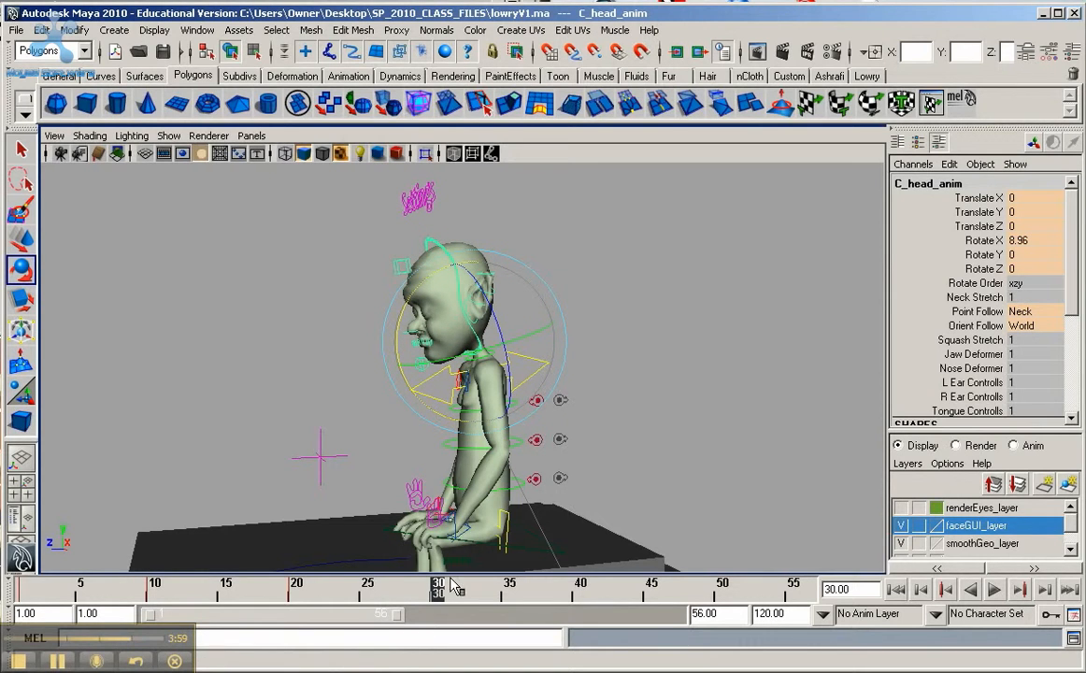
pyautogui.press('s')
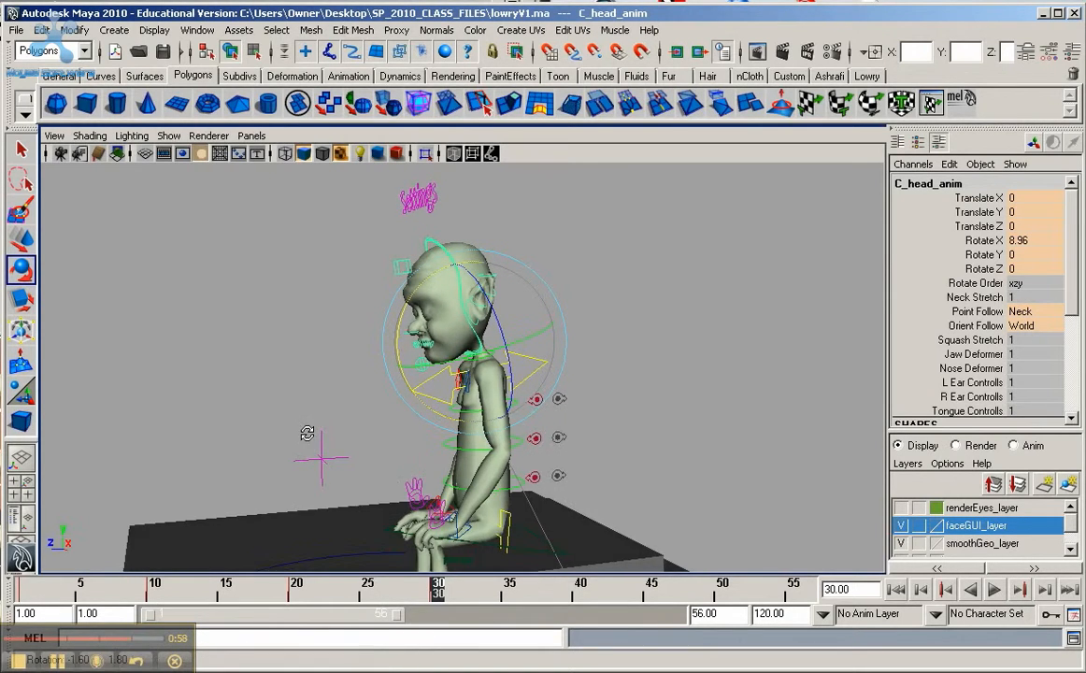
# Step: Key the left and right arm IK controls in their current pose at frame 30
pyautogui.keyDown('alt'); pyautogui.moveTo(310, 437); pyautogui.dragTo(470, 432); pyautogui.keyUp('alt')
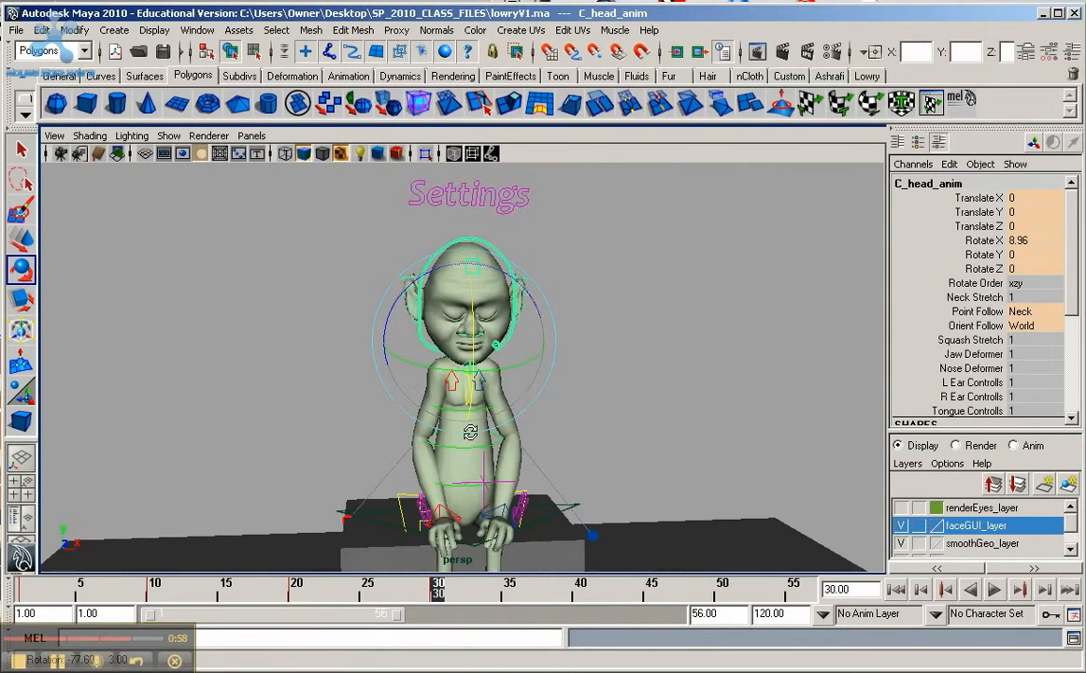
pyautogui.click(514, 526)
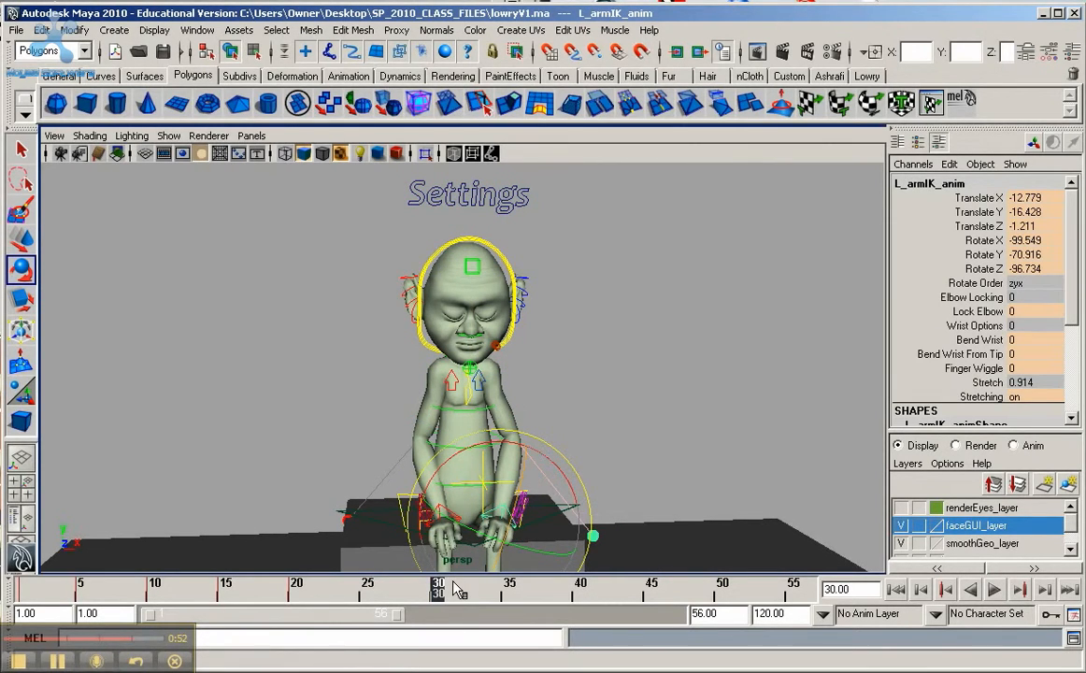
pyautogui.click(650, 390)
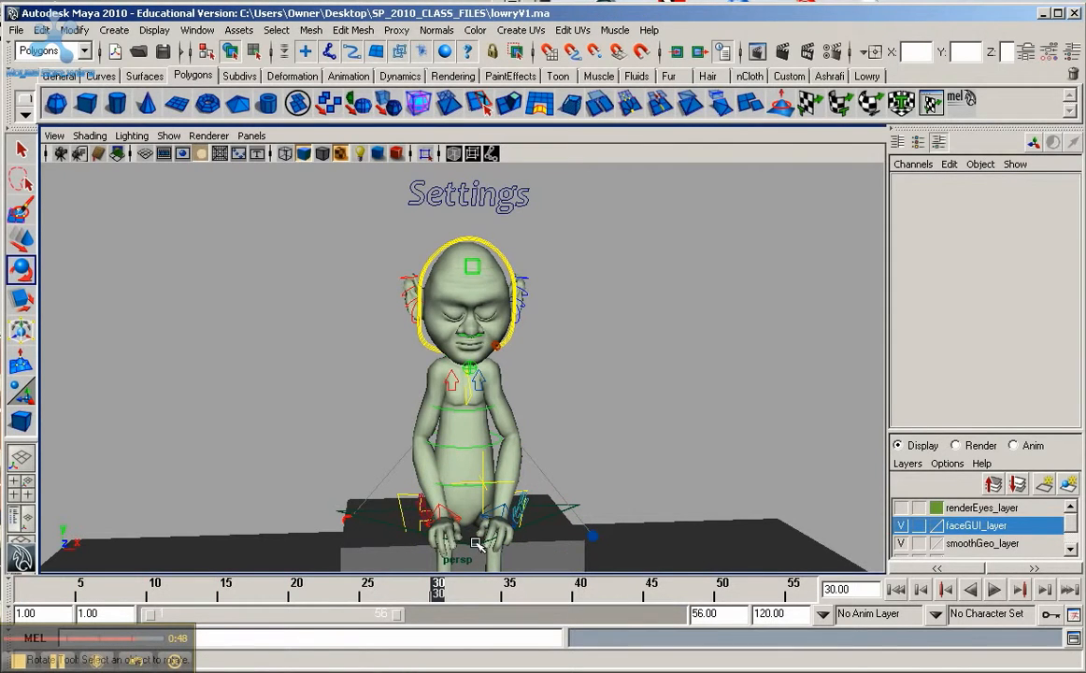
pyautogui.click(477, 544)
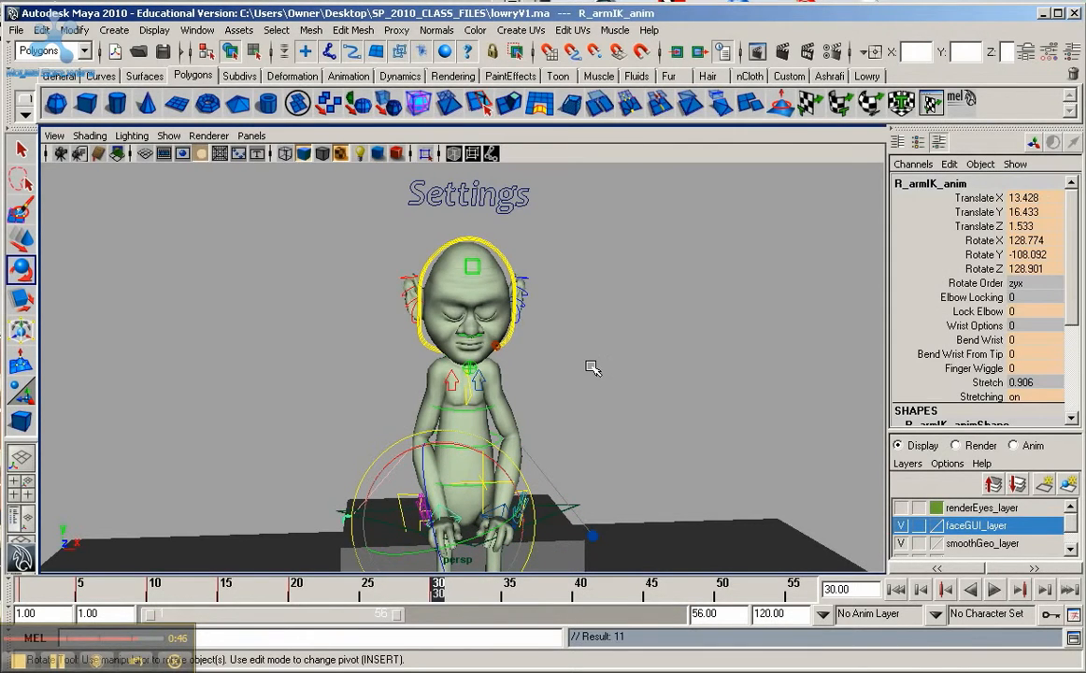
# Step: From the side view, raise the eye-aim control to about Translate Y -8 and key it at frame 30
pyautogui.keyDown('alt'); pyautogui.moveTo(592, 367); pyautogui.dragTo(316, 449); pyautogui.keyUp('alt')
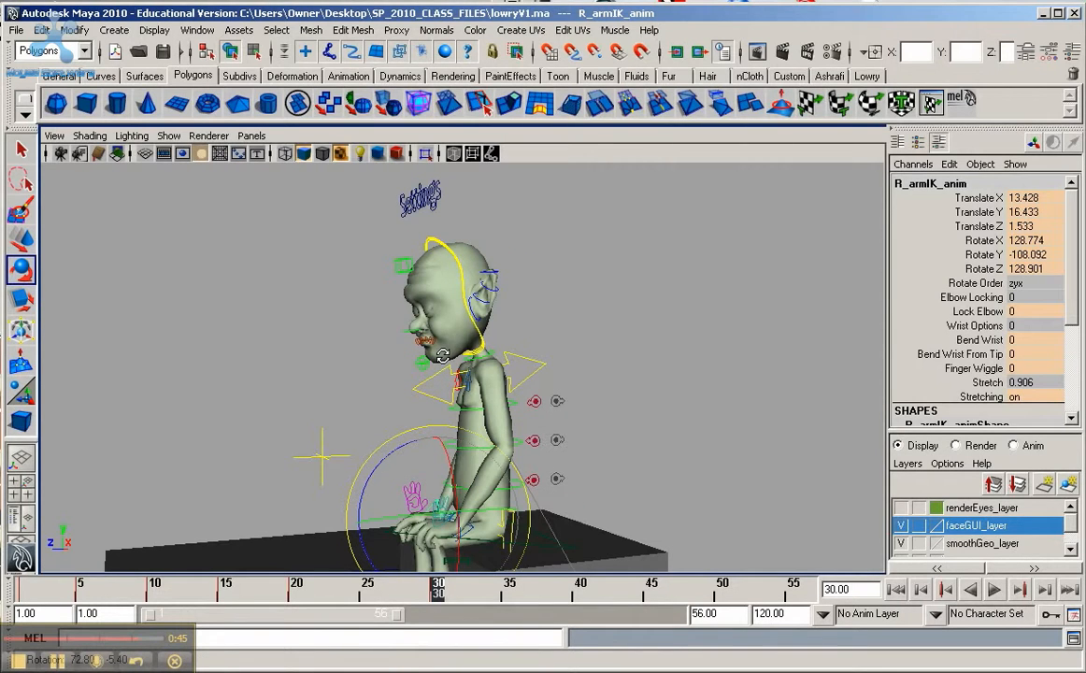
pyautogui.click(322, 456)
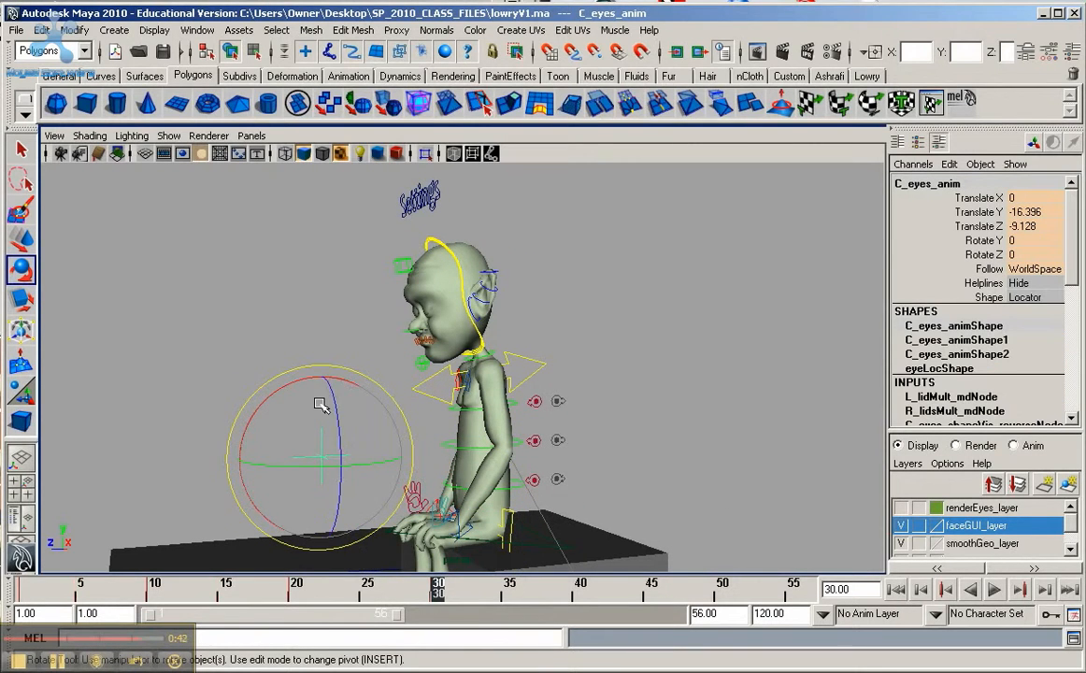
pyautogui.press('w')
pyautogui.moveTo(321, 400); pyautogui.dragTo(315, 299)
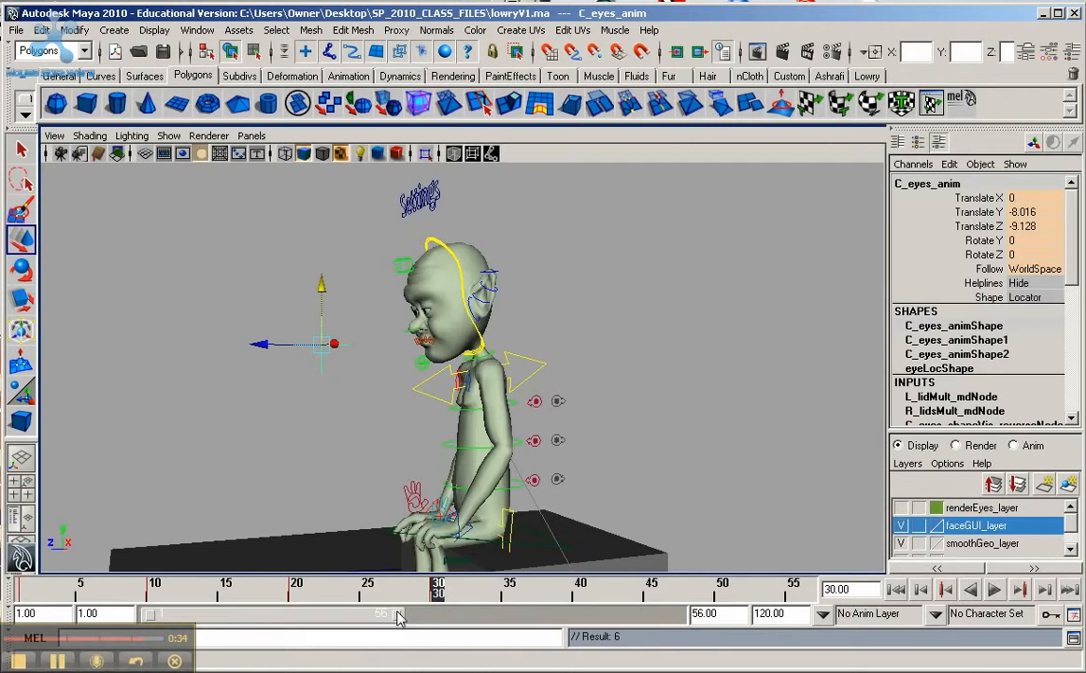
# Step: End the playback range at frame 44, play the animation, and scrub from frame 18 to frame 32
pyautogui.moveTo(398, 617); pyautogui.dragTo(344, 615)
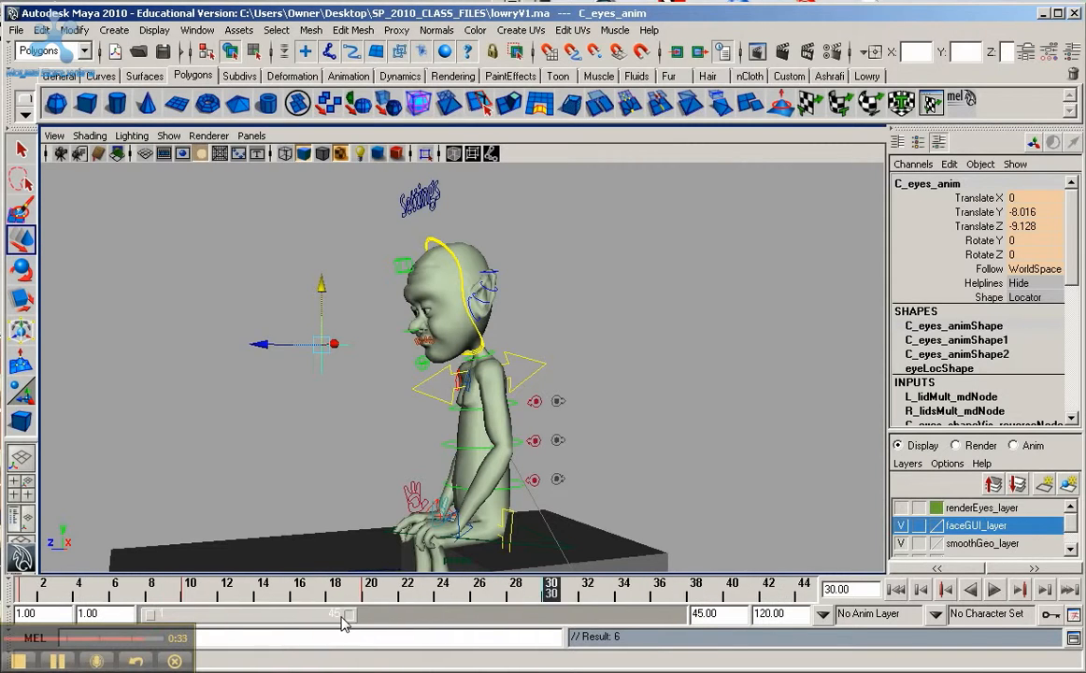
pyautogui.click(995, 589)
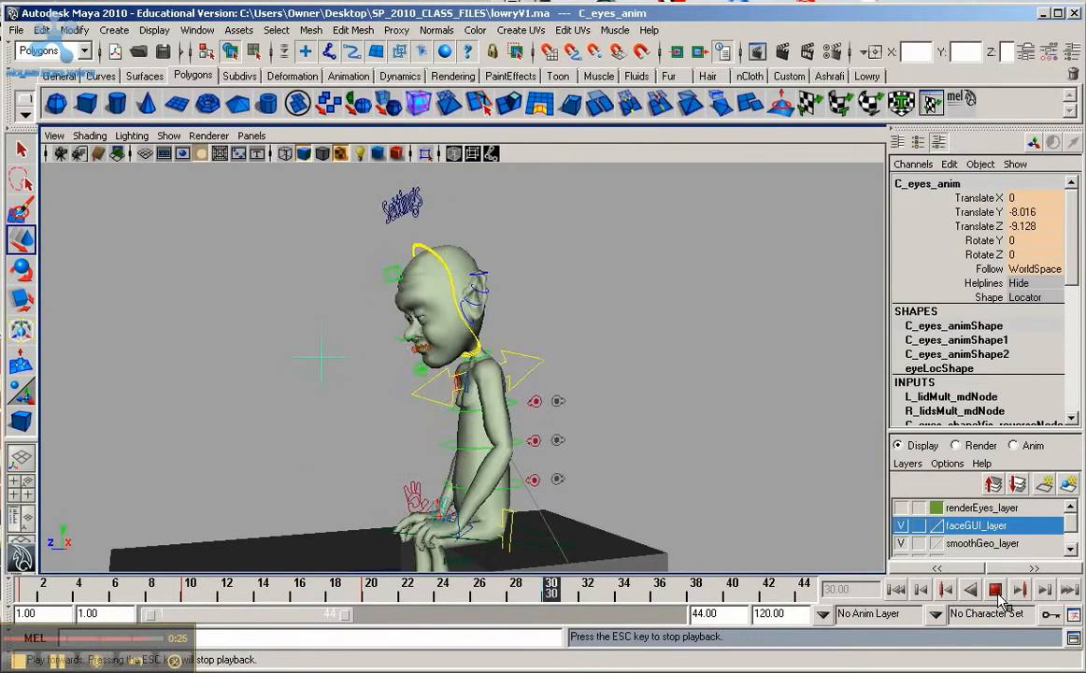
pyautogui.click(996, 591)
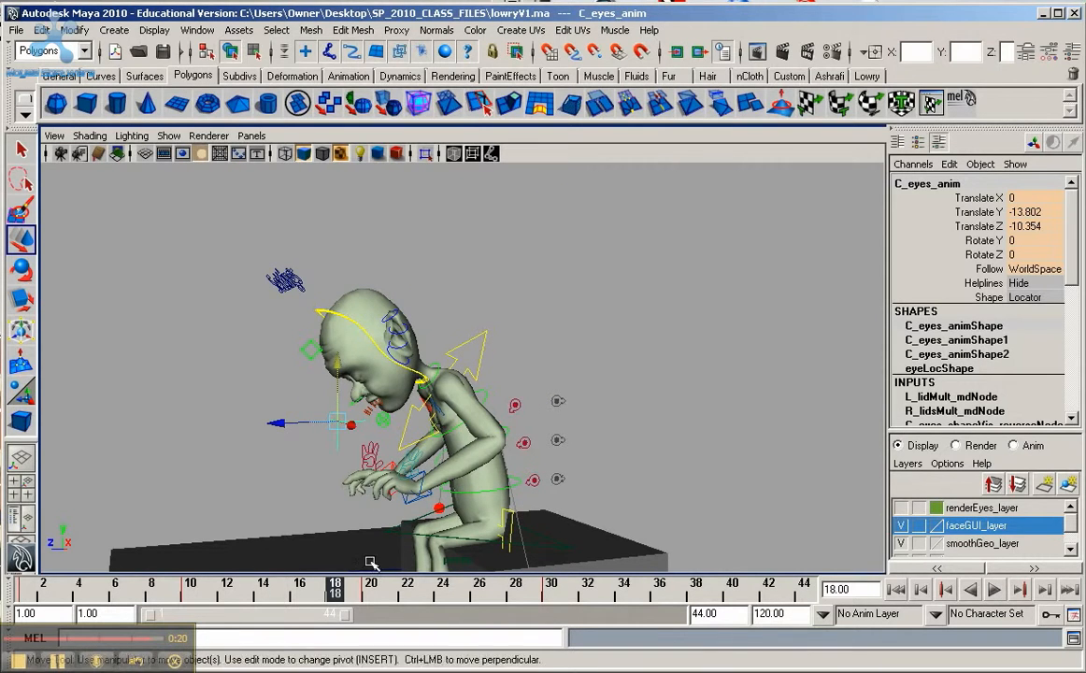
pyautogui.moveTo(371, 584); pyautogui.dragTo(593, 606)
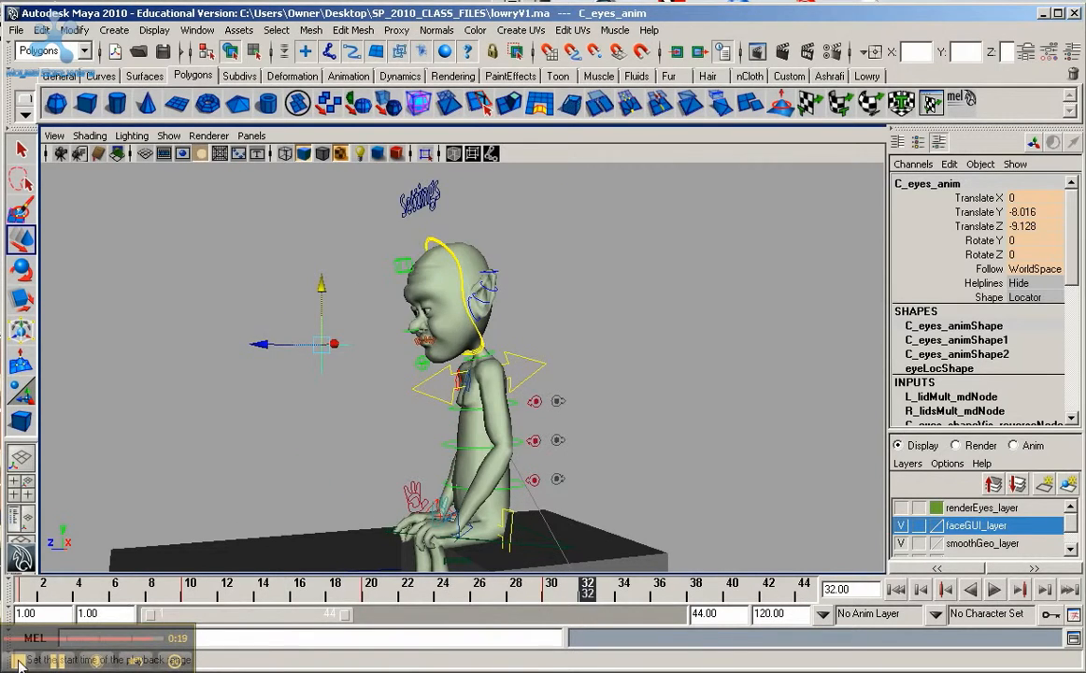